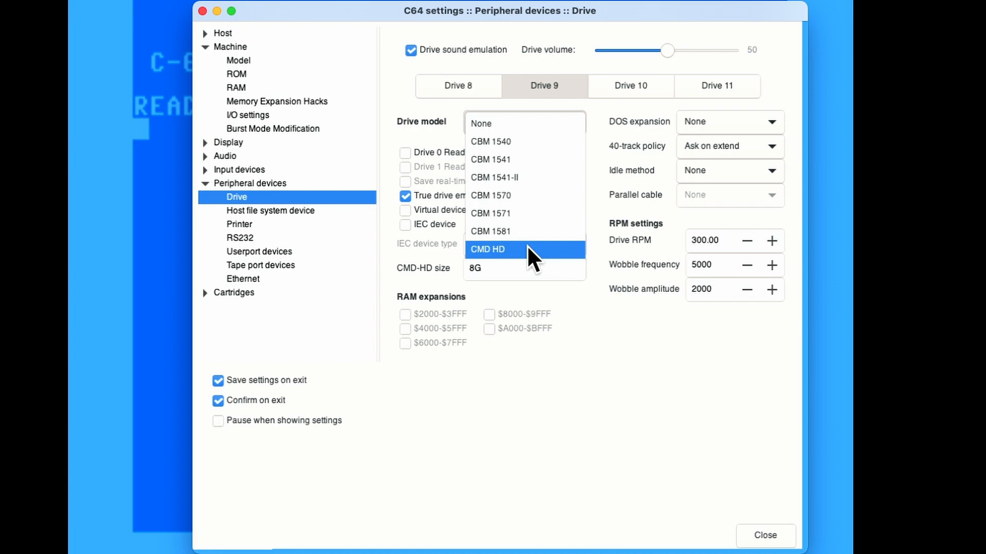
Set drive 9's model to CMD HD, keep the 8G size, and close the settings
{"action": "left_click", "coordinate": [526, 249]}
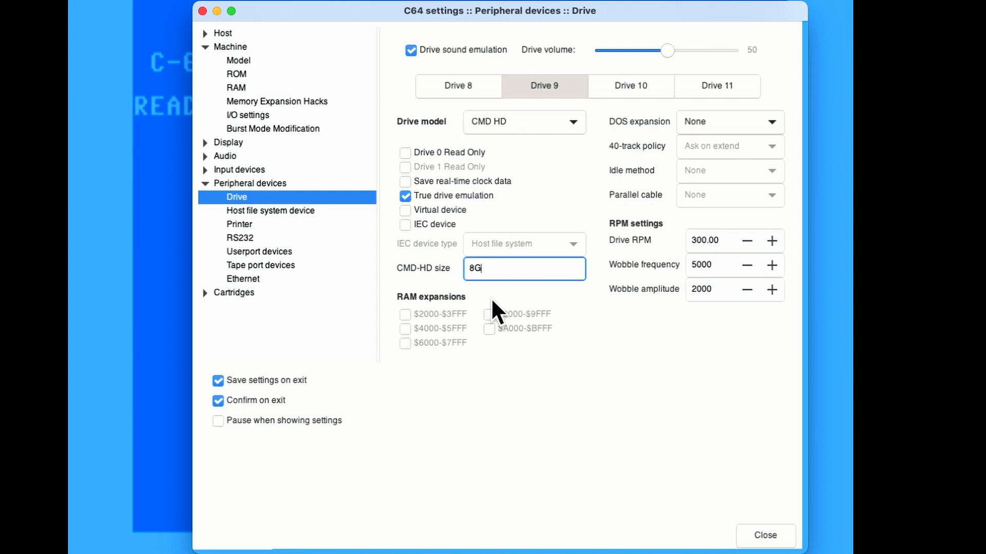
{"action": "left_click", "coordinate": [767, 535]}
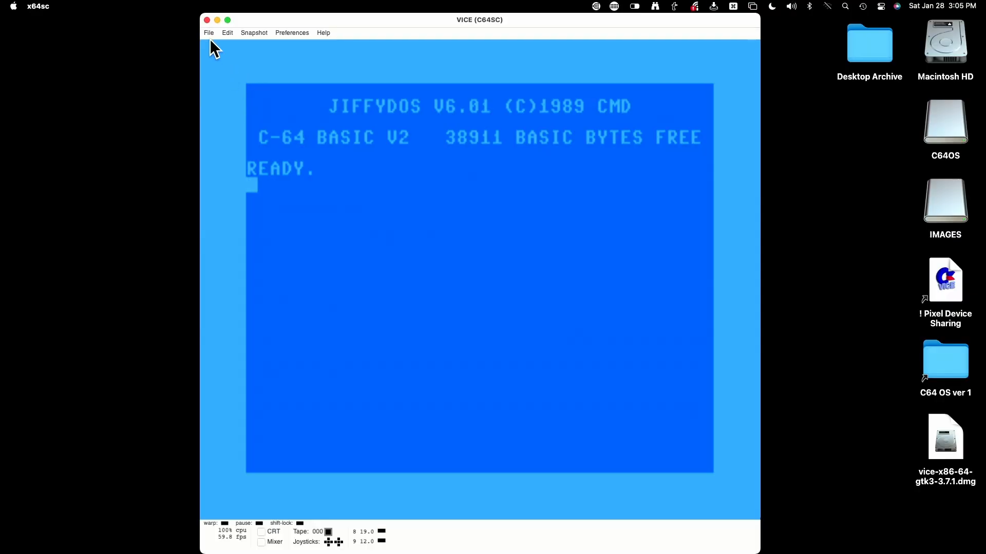
Attach the c64os v1.0.dhd image to drive 9 via File > Attach disk image
{"action": "left_click", "coordinate": [209, 34]}
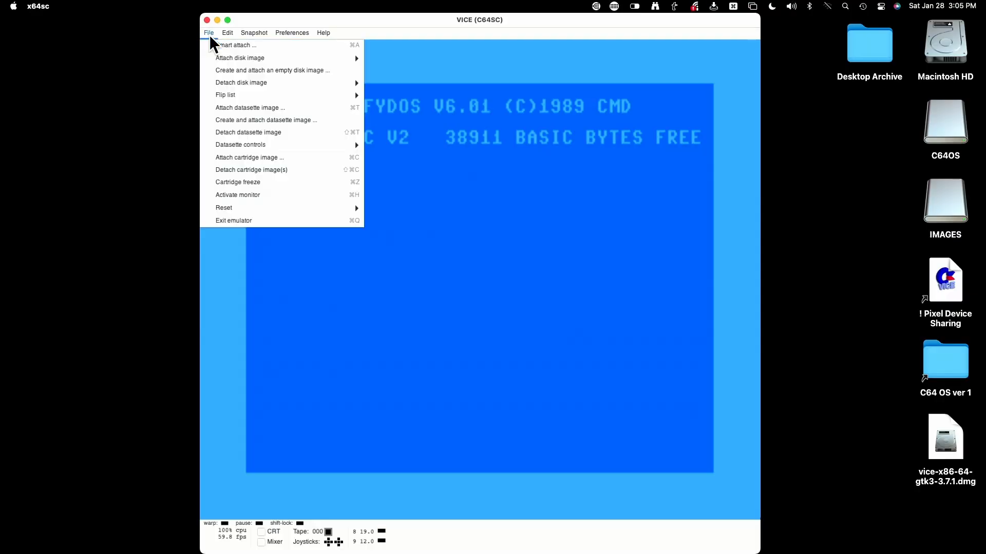
{"action": "mouse_move", "coordinate": [289, 61]}
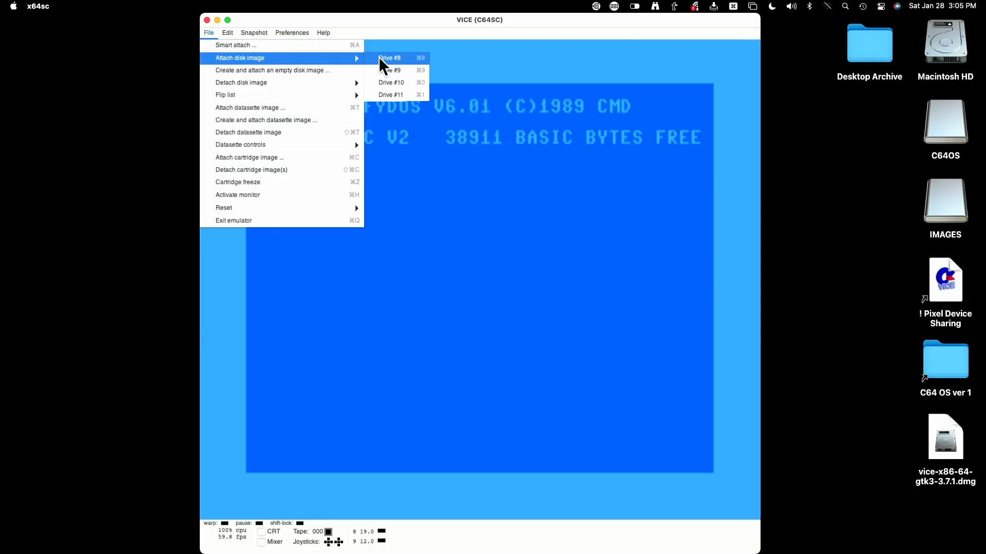
{"action": "left_click", "coordinate": [389, 70]}
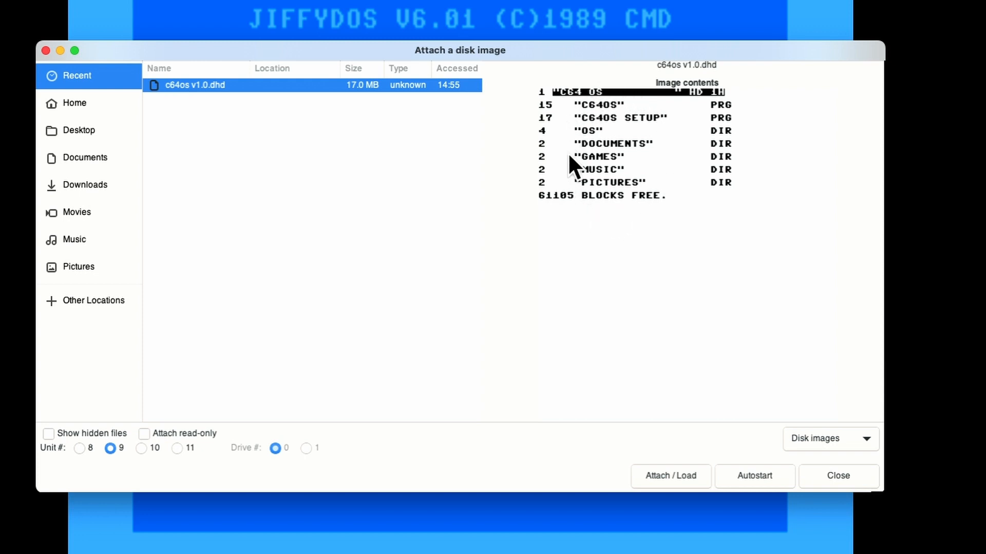
{"action": "left_click", "coordinate": [667, 476]}
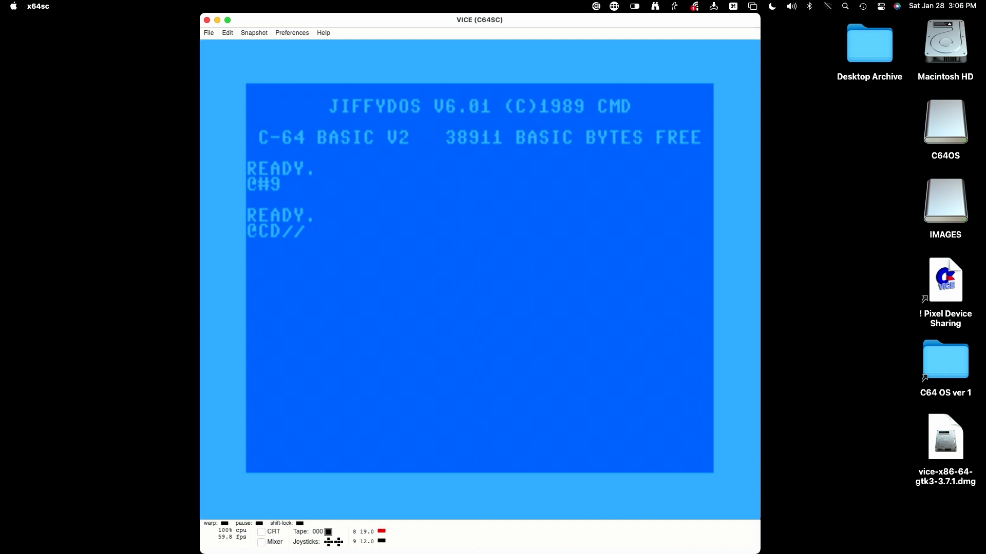
{"action": "type", "text": "SE"}
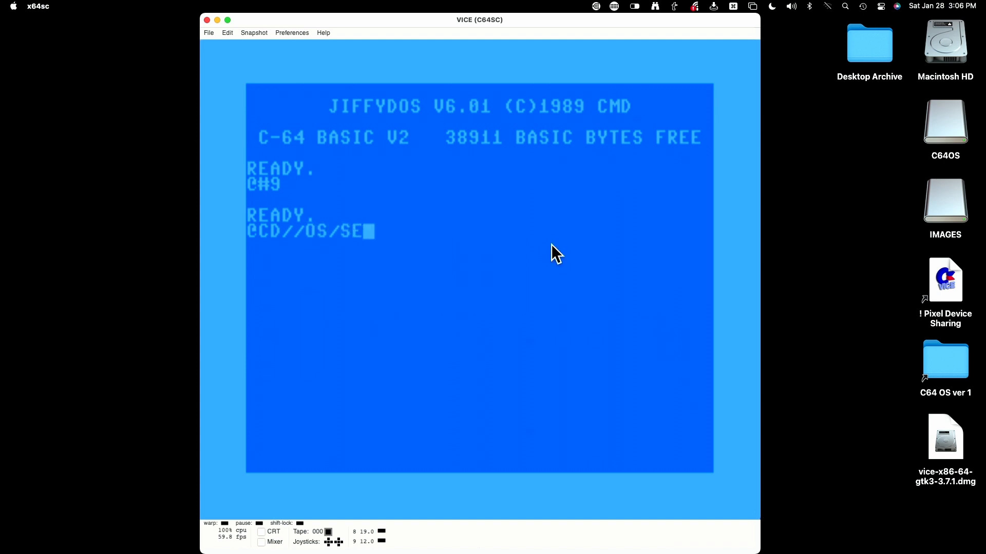
{"action": "type", "text": "TTINGS"}
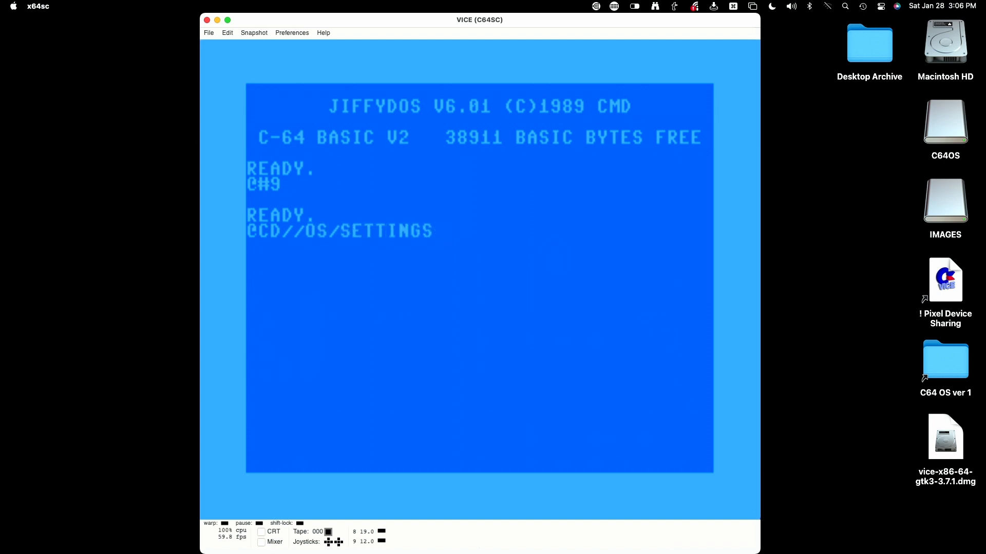
{"action": "key", "text": "Return"}
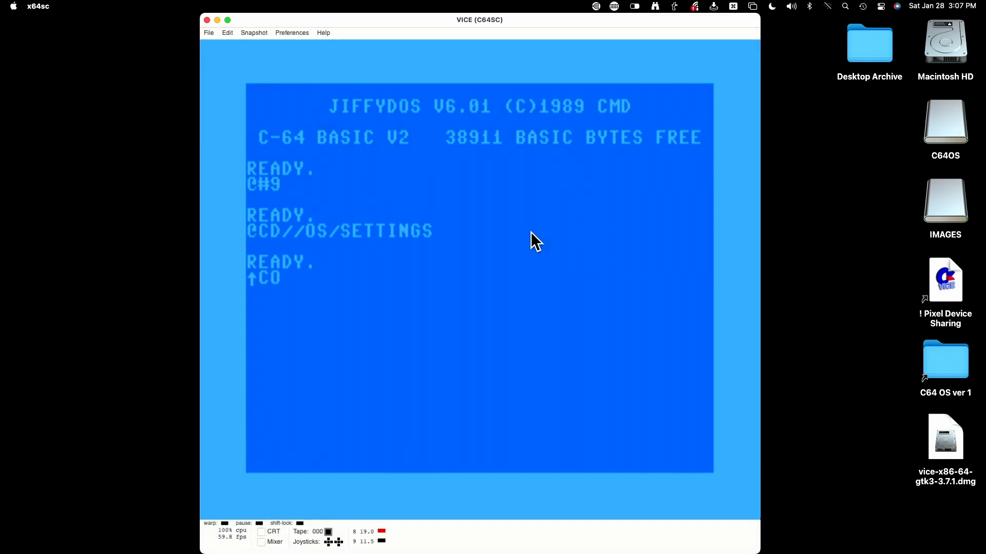
{"action": "type", "text": "NFIGURE"}
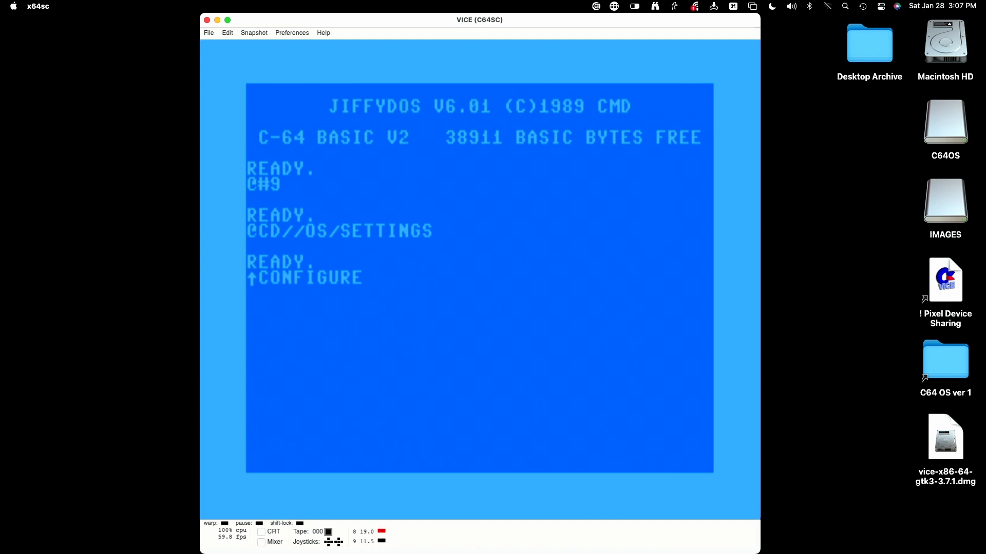
{"action": "key", "text": "Return"}
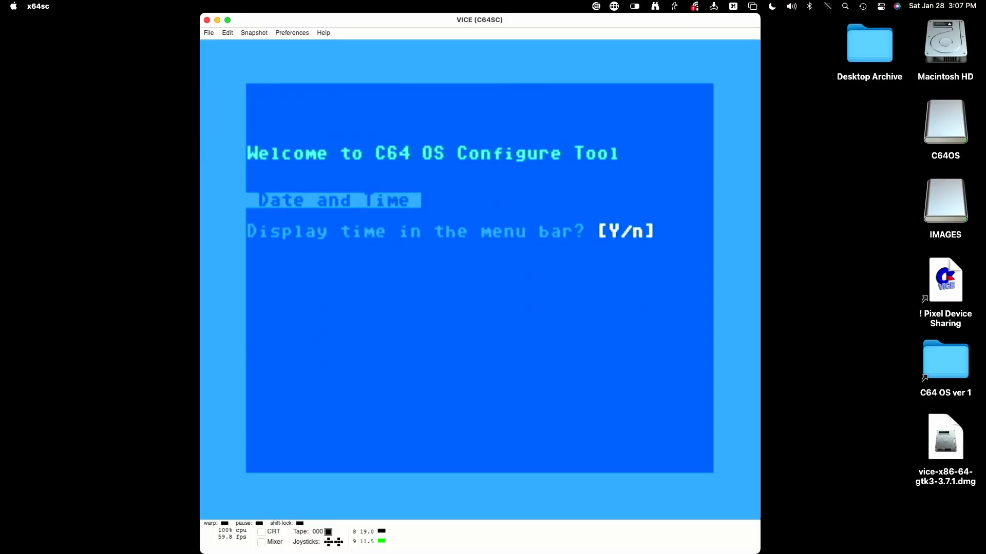
Answer y, n, y: menu-bar clock on, 12-hour time off, seconds blinking
{"action": "type", "text": "yn"}
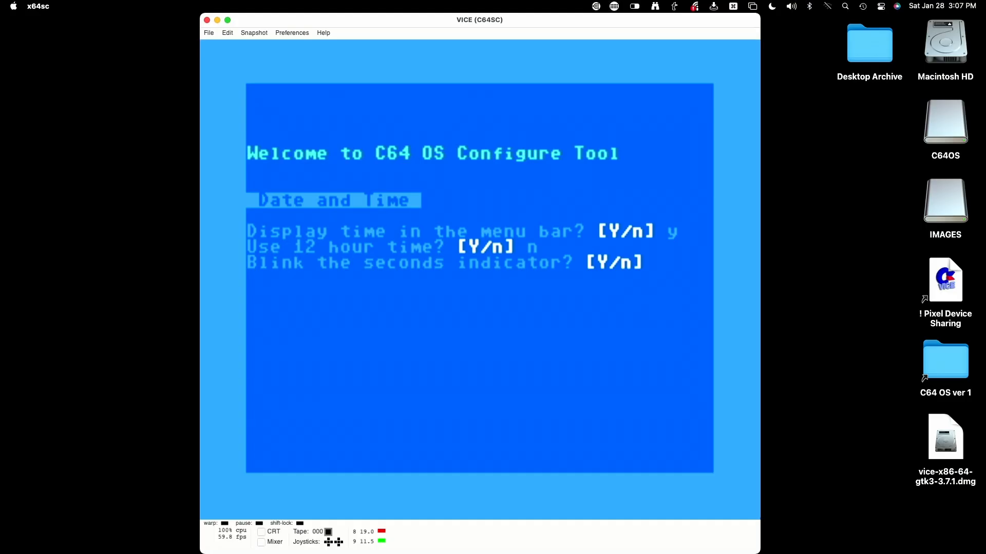
{"action": "type", "text": "y"}
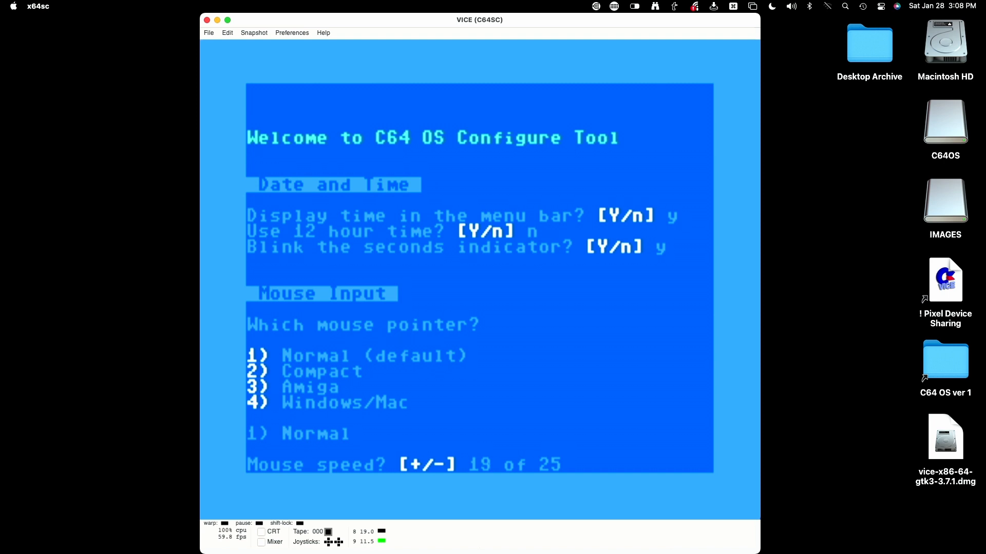
Keep mouse speed 20, 480 ms double-click, black/light grey pointer colours and right-handed use
{"action": "key", "text": "Return"}
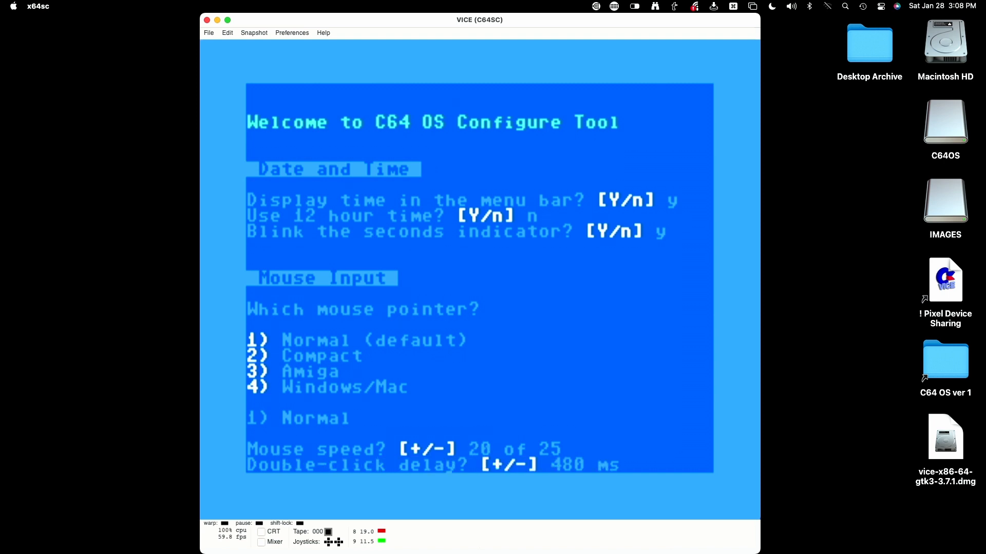
{"action": "key", "text": "Return"}
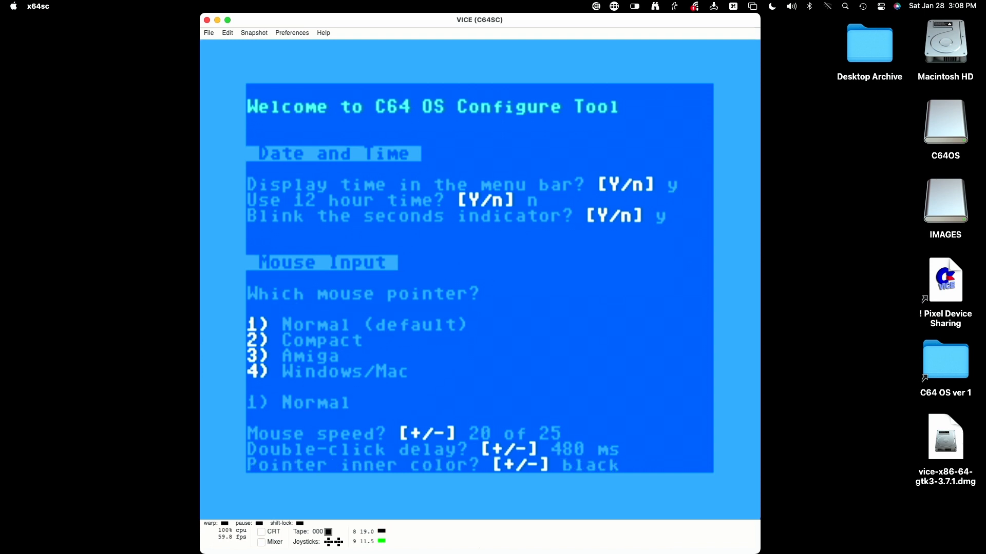
{"action": "key", "text": "Return"}
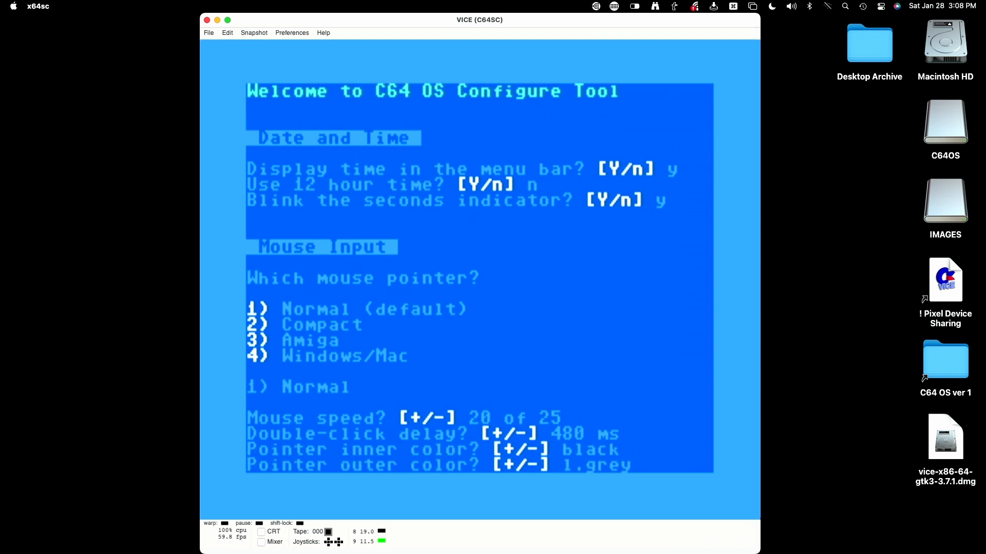
{"action": "key", "text": "Return"}
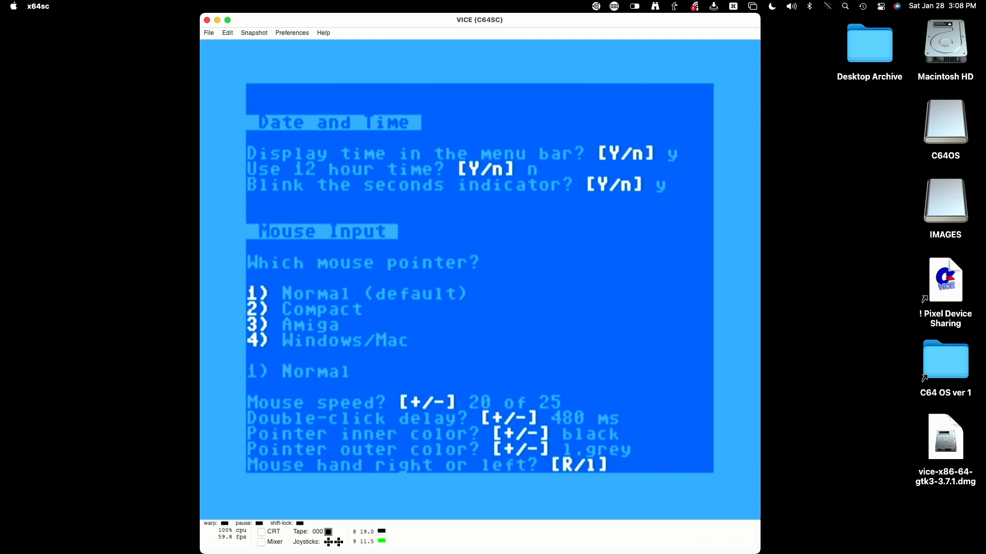
{"action": "key", "text": "Return"}
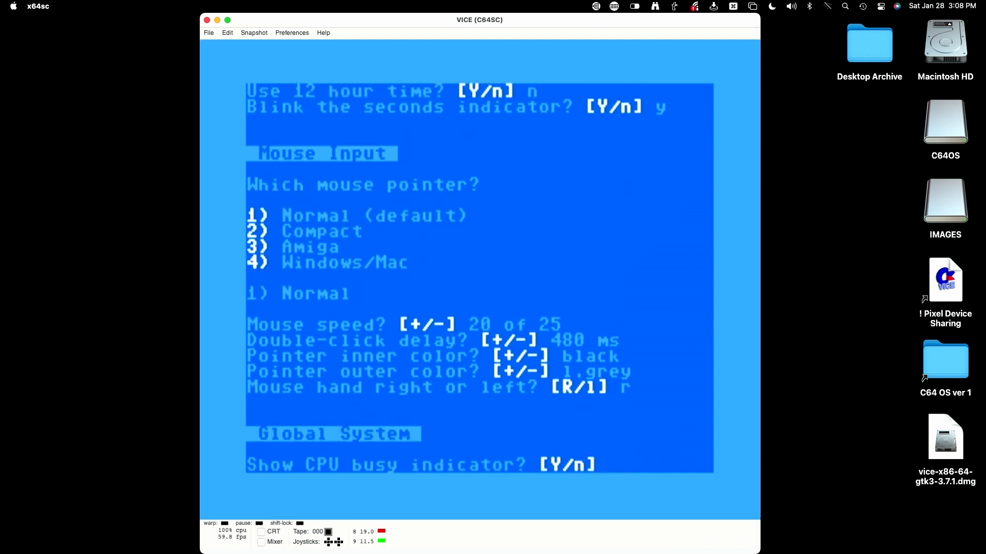
Turn on the CPU busy indicator and accept the default menu bar, status bar and GFX shortcuts
{"action": "key", "text": "Return"}
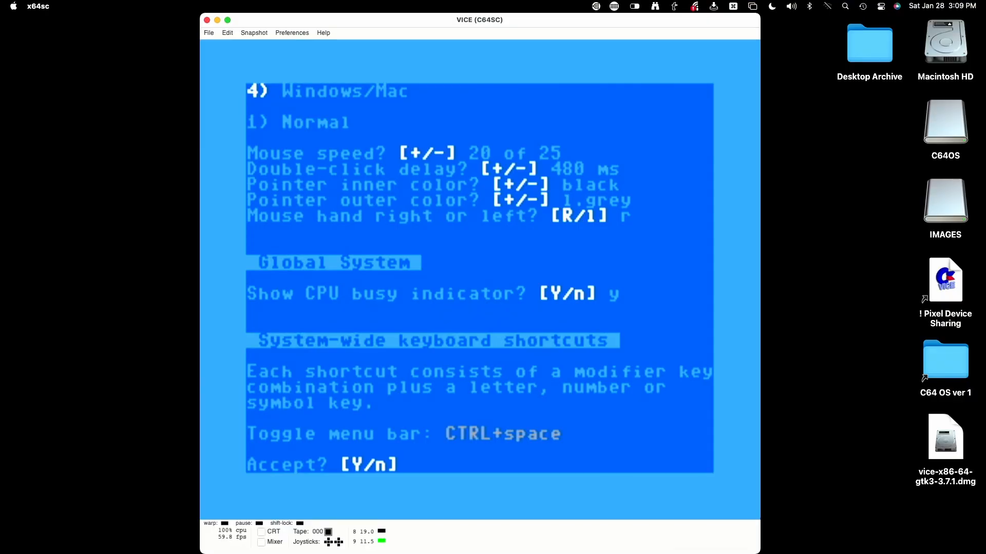
{"action": "key", "text": "y"}
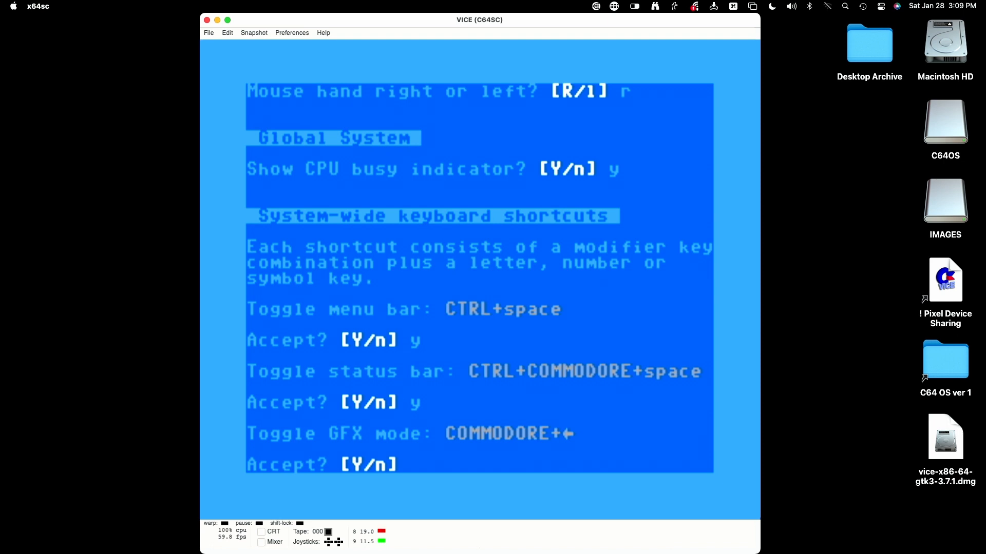
{"action": "type", "text": "y"}
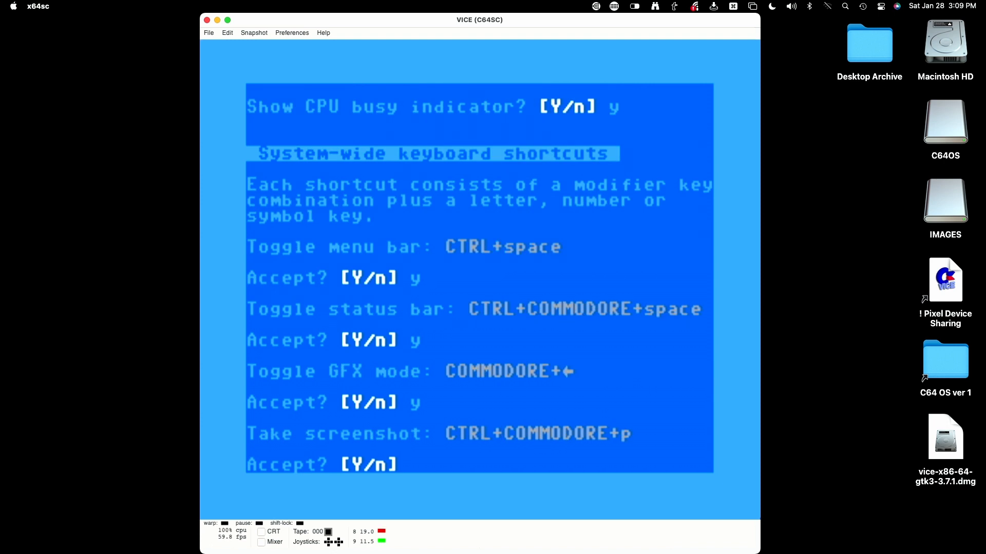
{"action": "type", "text": "y"}
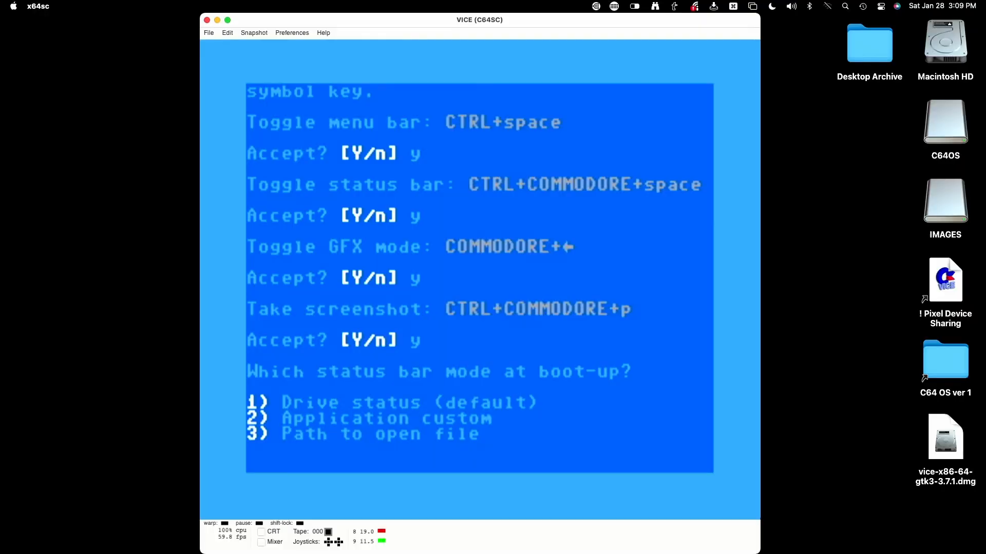
Choose drive status at boot, 0 app-switching slots, Memory on double-click, and kilobytes
{"action": "key", "text": "1"}
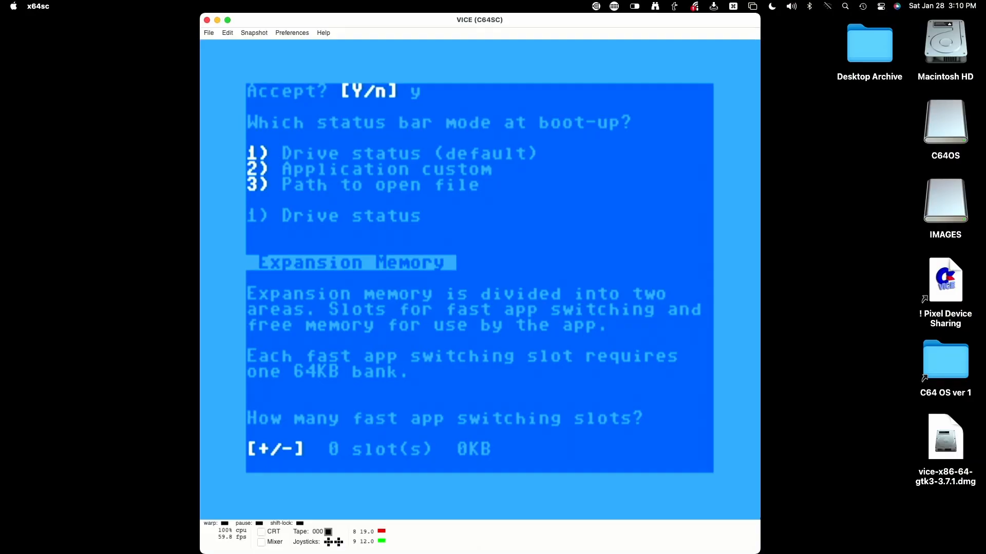
{"action": "key", "text": "Return"}
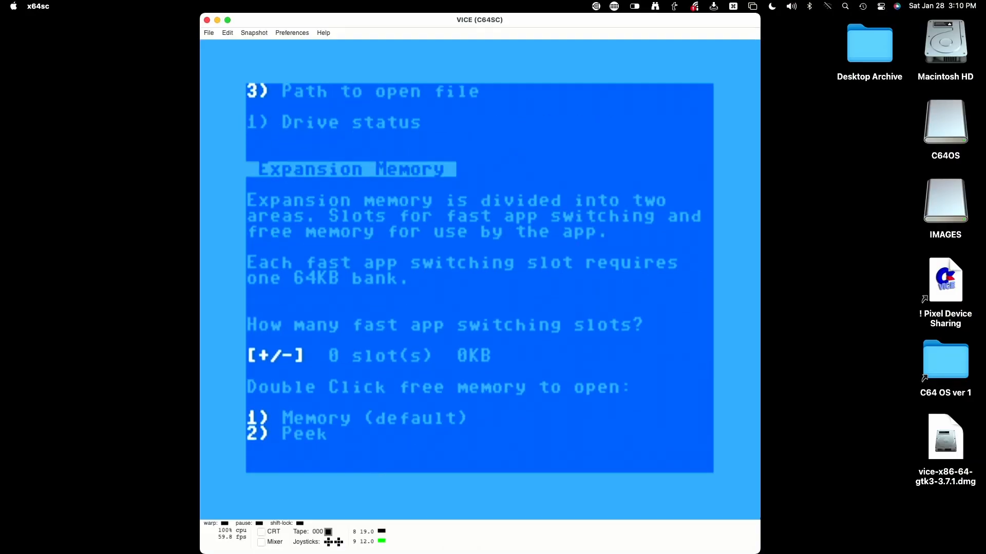
{"action": "key", "text": "1"}
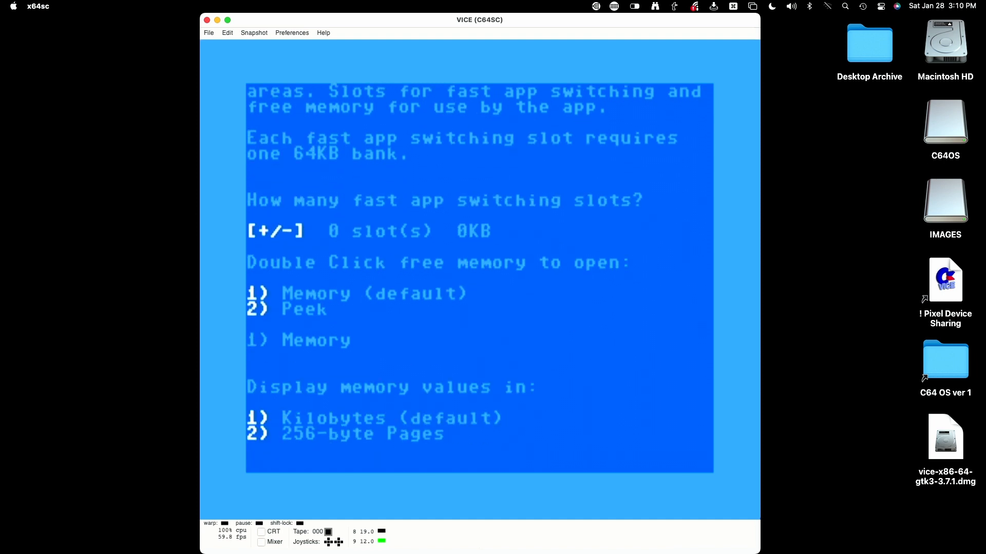
{"action": "key", "text": "1"}
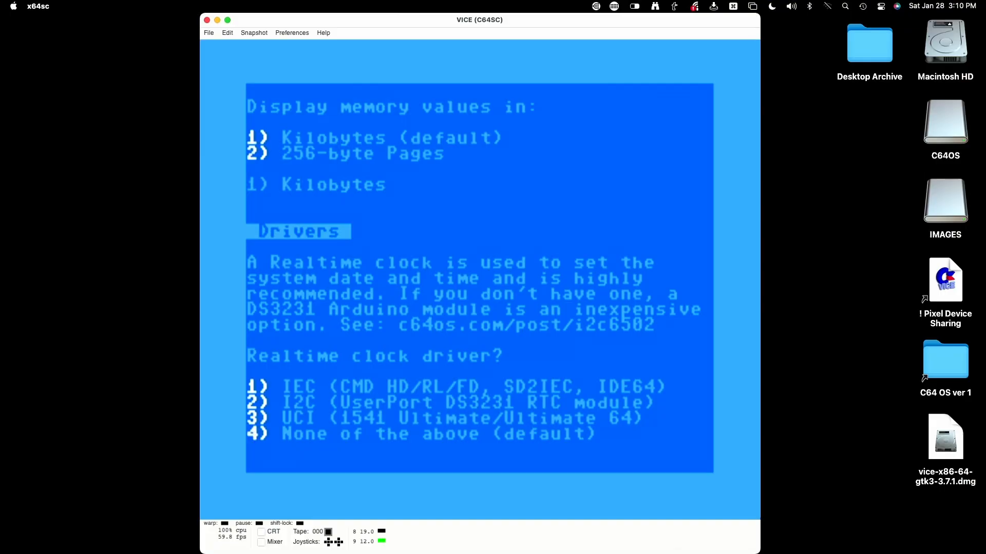
Select No RTC as the clock driver and the 1351 mouse as the pointer driver
{"action": "key", "text": "Return"}
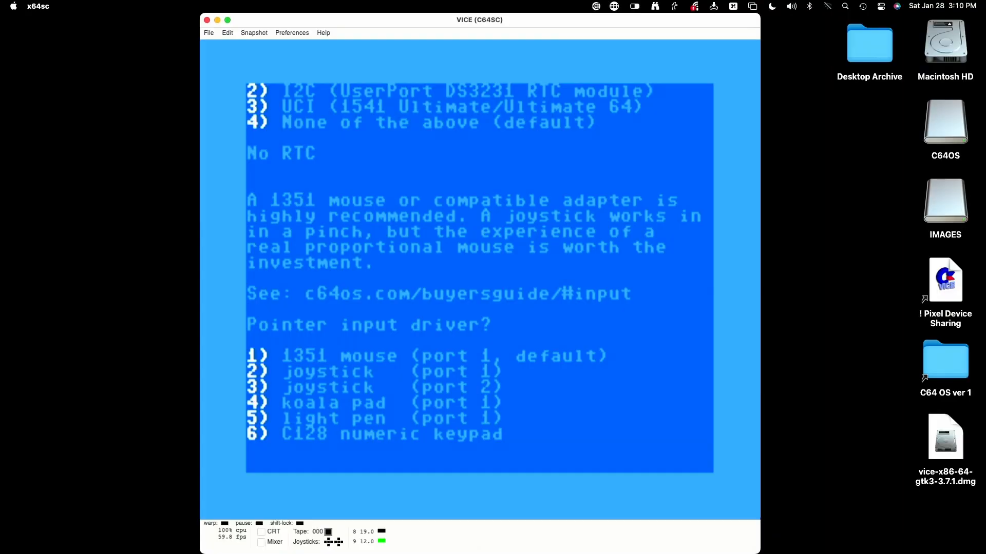
{"action": "key", "text": "Return"}
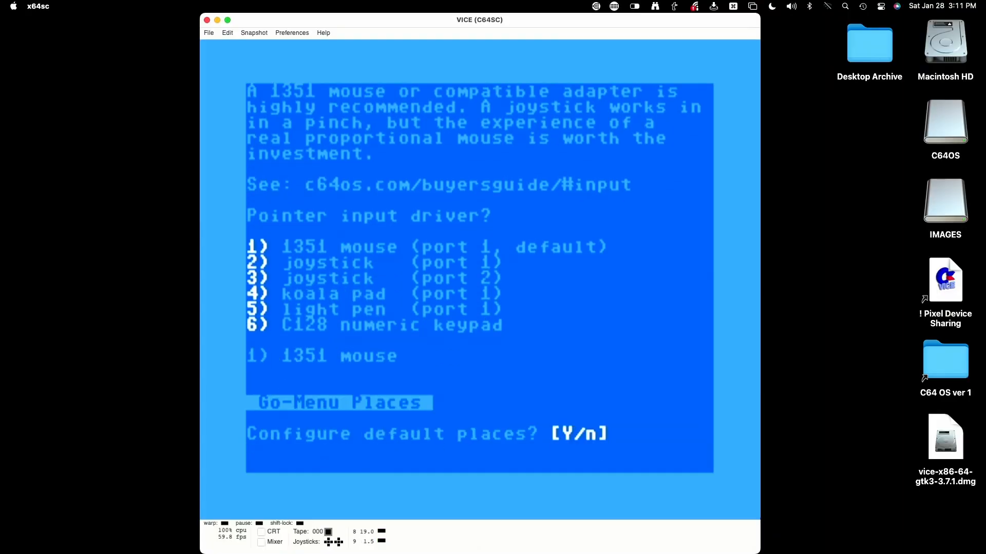
Accept configuring the default Places so the configuration completes at the READY prompt
{"action": "key", "text": "Return"}
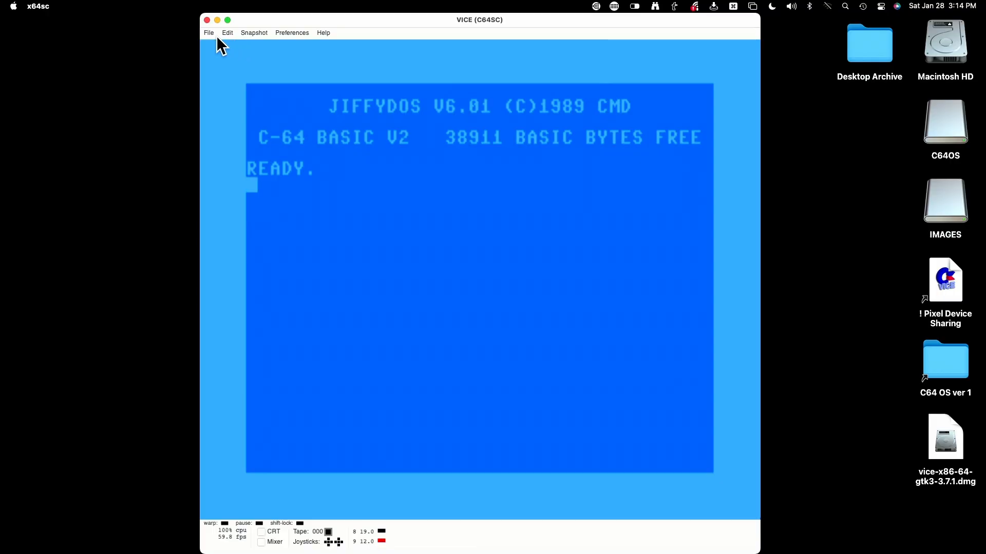
Attach c64os v1.0.dhd to drive 9 through File > Attach disk image and Autostart it
{"action": "left_click", "coordinate": [210, 32]}
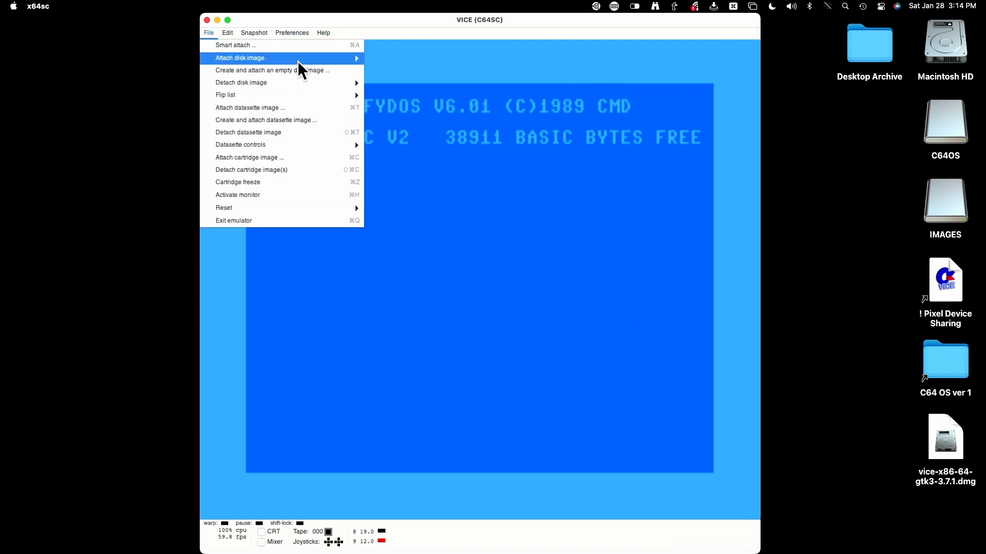
{"action": "mouse_move", "coordinate": [299, 60]}
{"action": "left_click", "coordinate": [396, 72]}
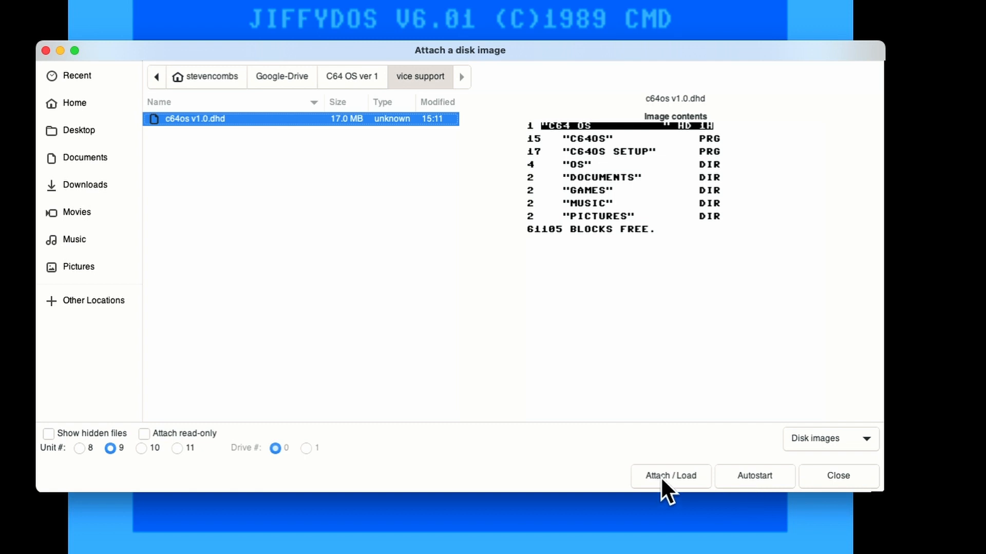
{"action": "left_click", "coordinate": [761, 472]}
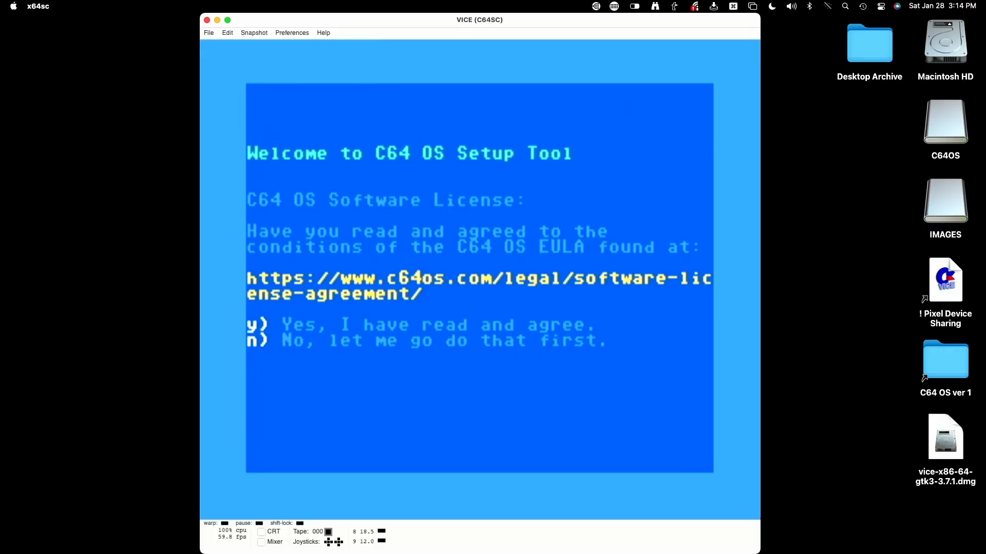
Agree to the licence and confirm install location device 9, partition 1, directory os
{"action": "key", "text": "y"}
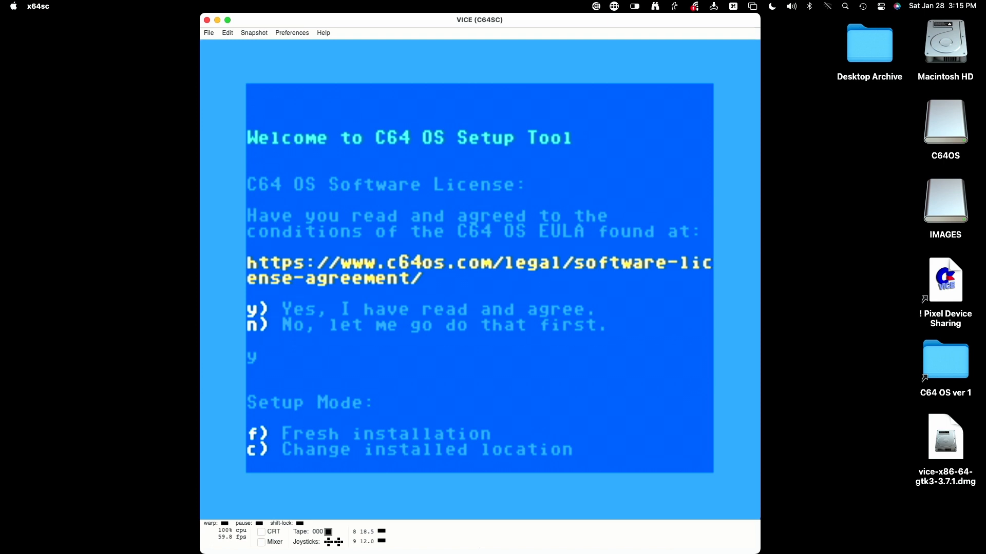
{"action": "key", "text": "c"}
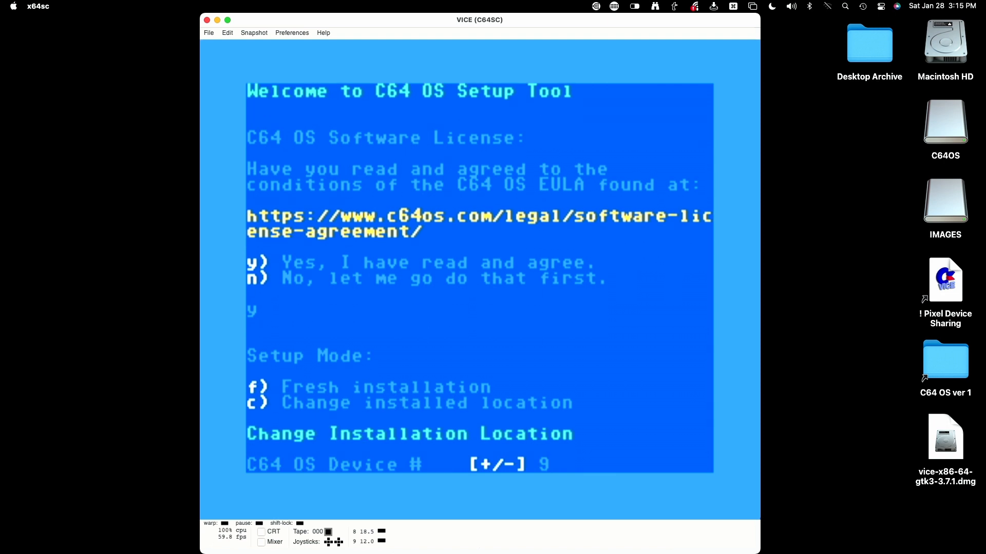
{"action": "key", "text": "Return"}
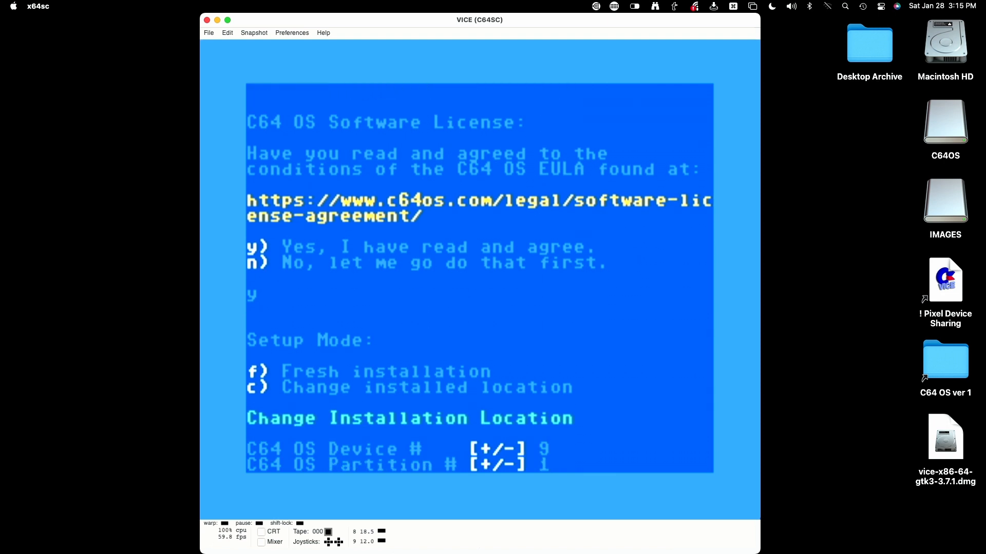
{"action": "key", "text": "Return"}
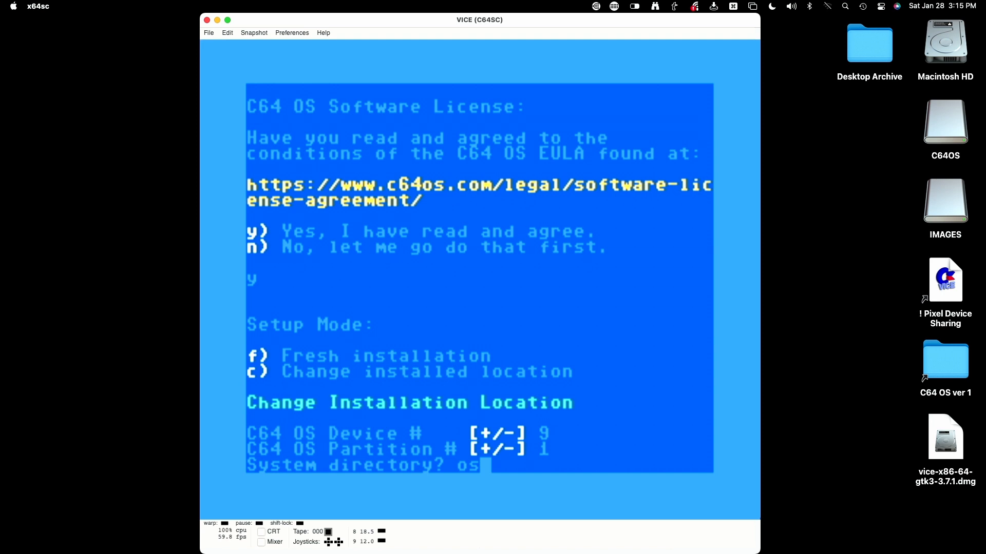
{"action": "key", "text": "Return"}
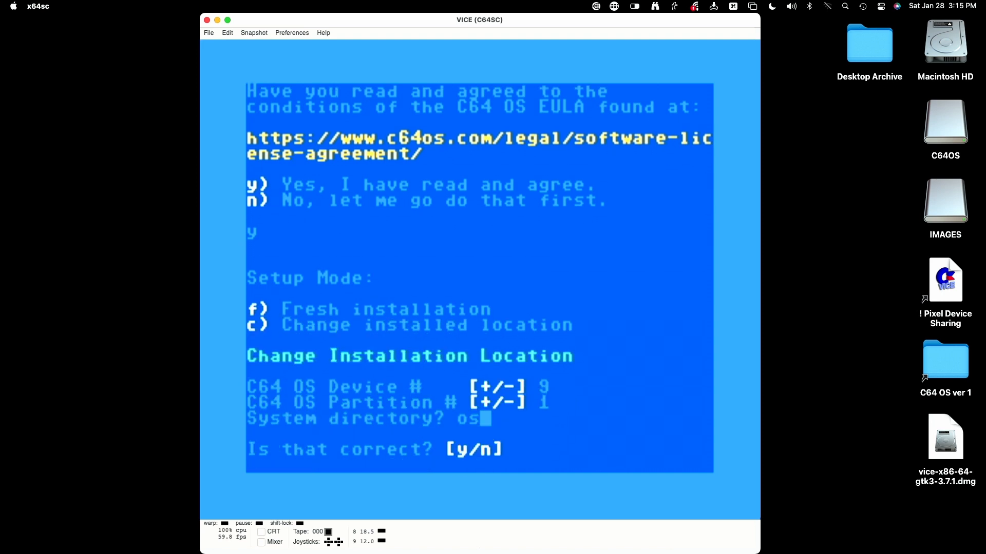
{"action": "key", "text": "y"}
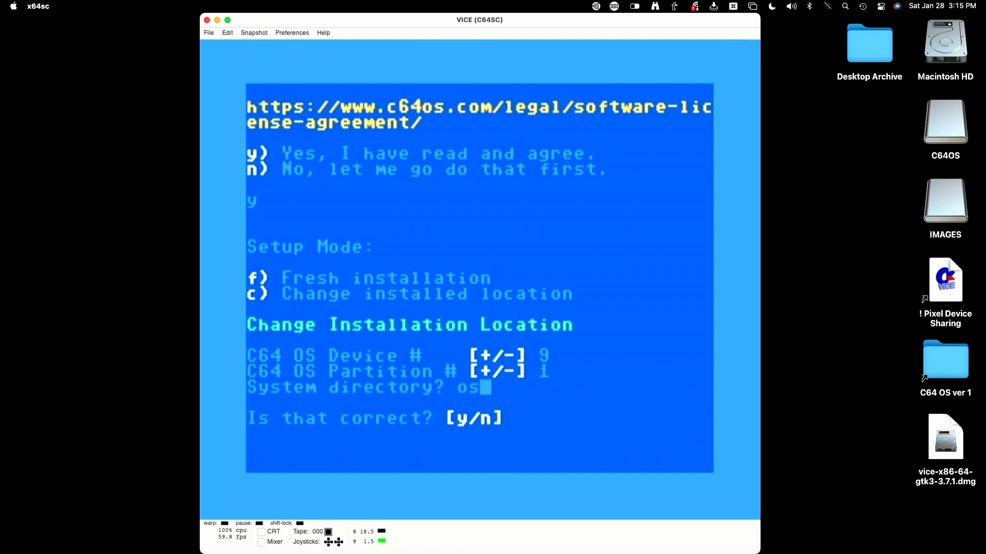
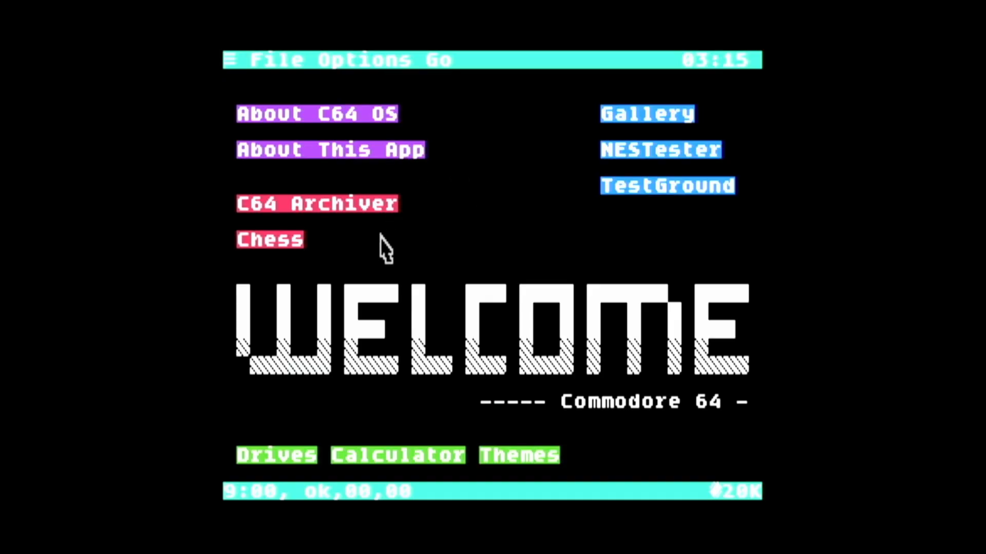
{"action": "left_click", "coordinate": [386, 457]}
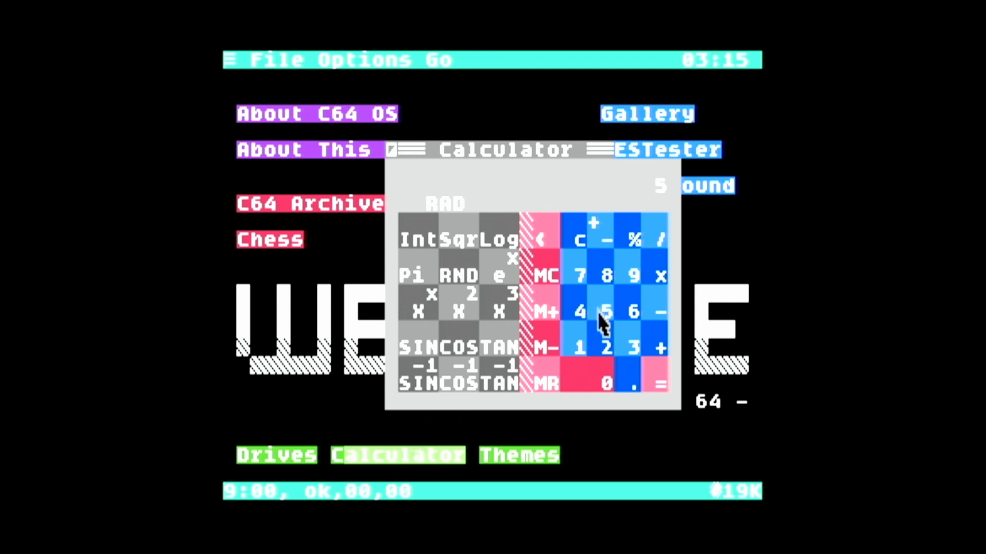
{"action": "left_click", "coordinate": [654, 348]}
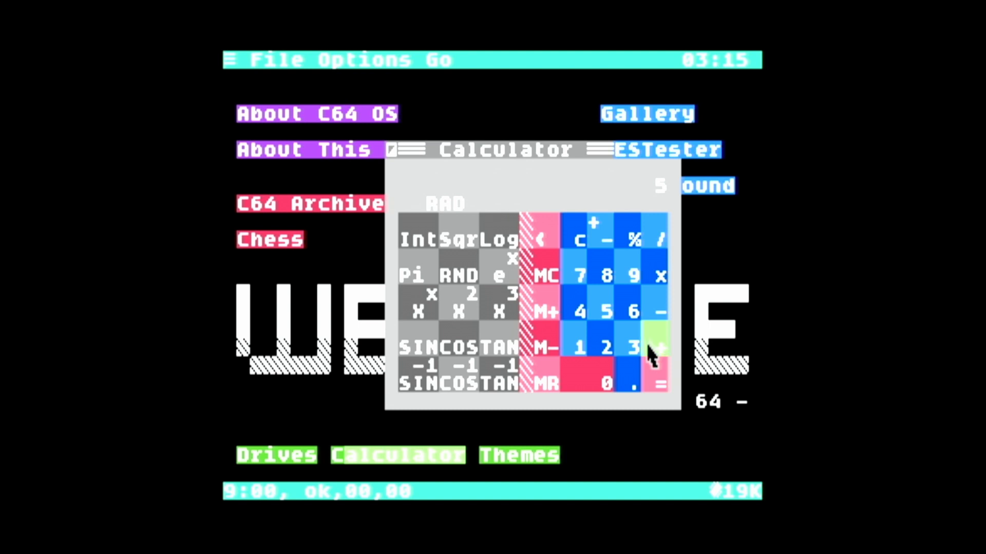
{"action": "left_click", "coordinate": [627, 272]}
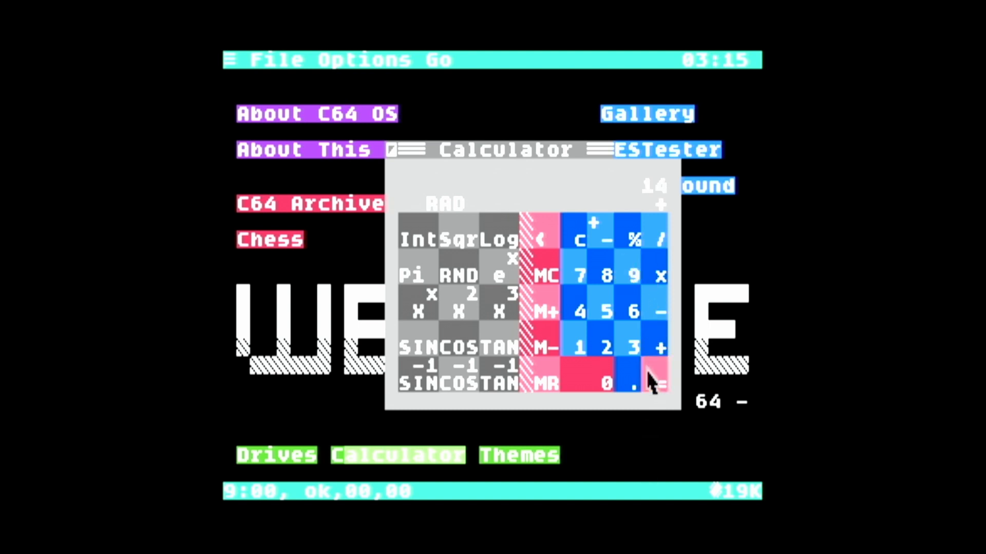
{"action": "left_click", "coordinate": [390, 151]}
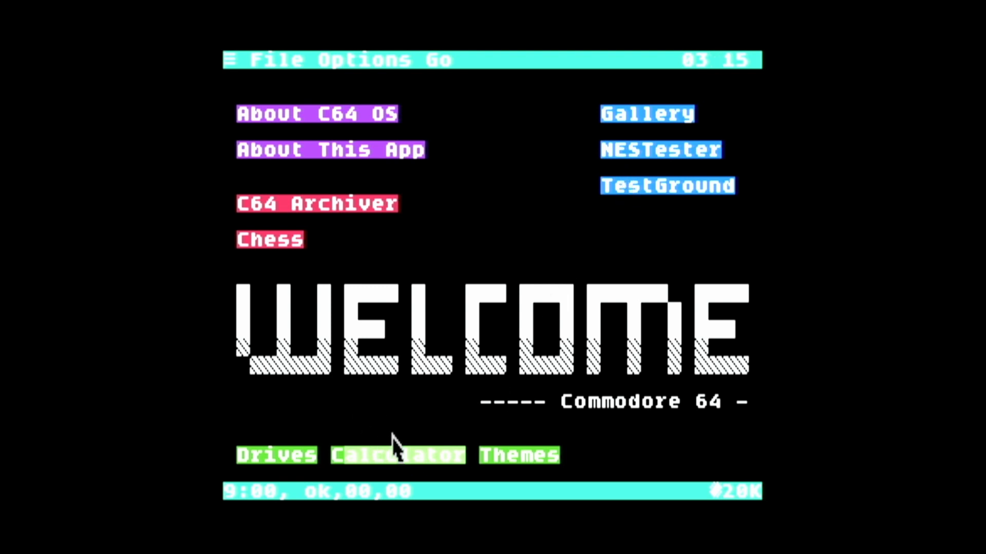
{"action": "left_click", "coordinate": [502, 459]}
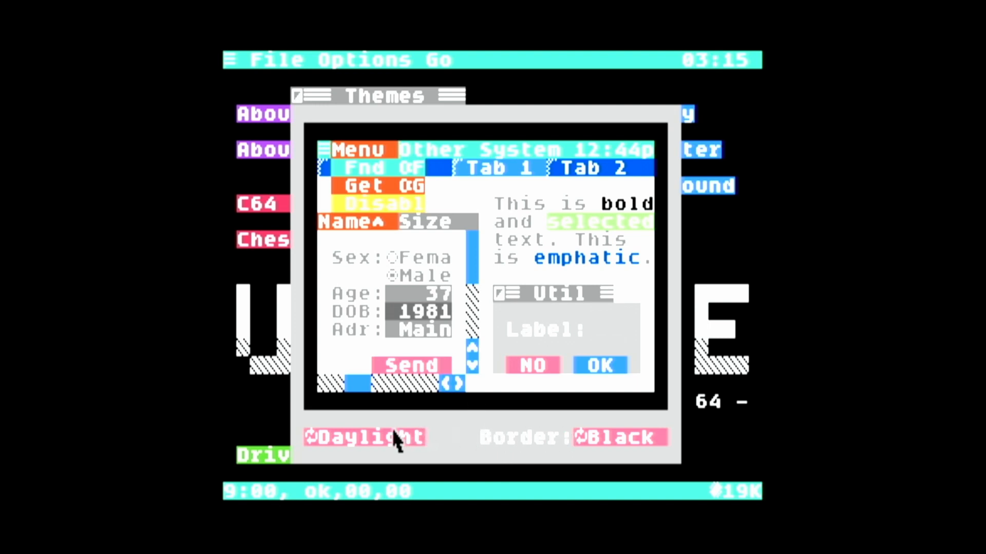
{"action": "left_click", "coordinate": [397, 449]}
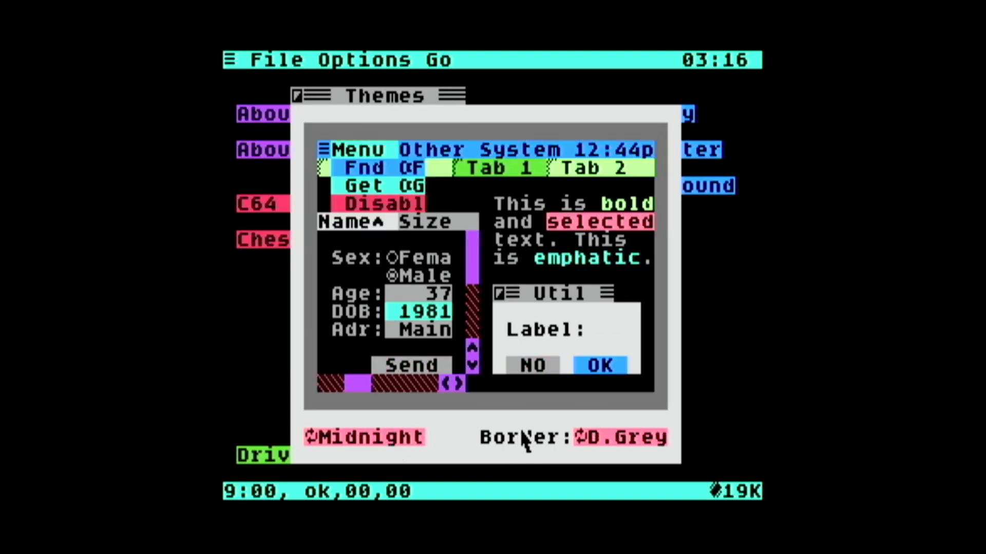
{"action": "left_click", "coordinate": [371, 441]}
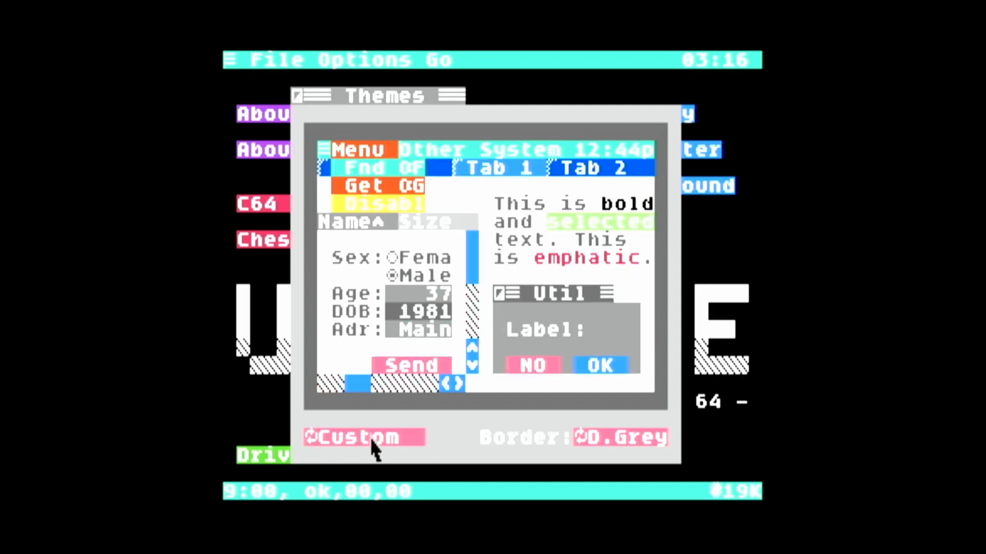
{"action": "left_click", "coordinate": [372, 441]}
{"action": "left_click", "coordinate": [372, 441]}
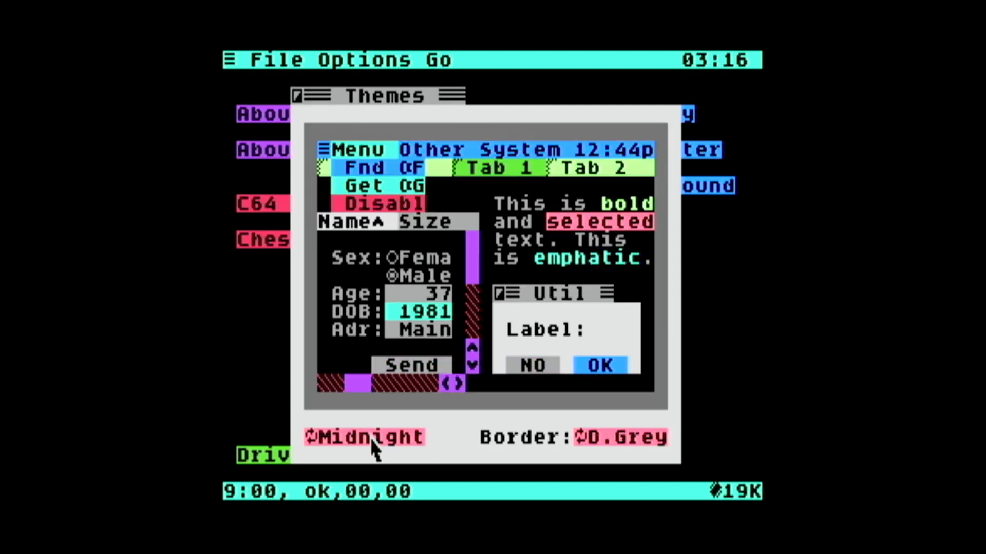
{"action": "left_click", "coordinate": [372, 441]}
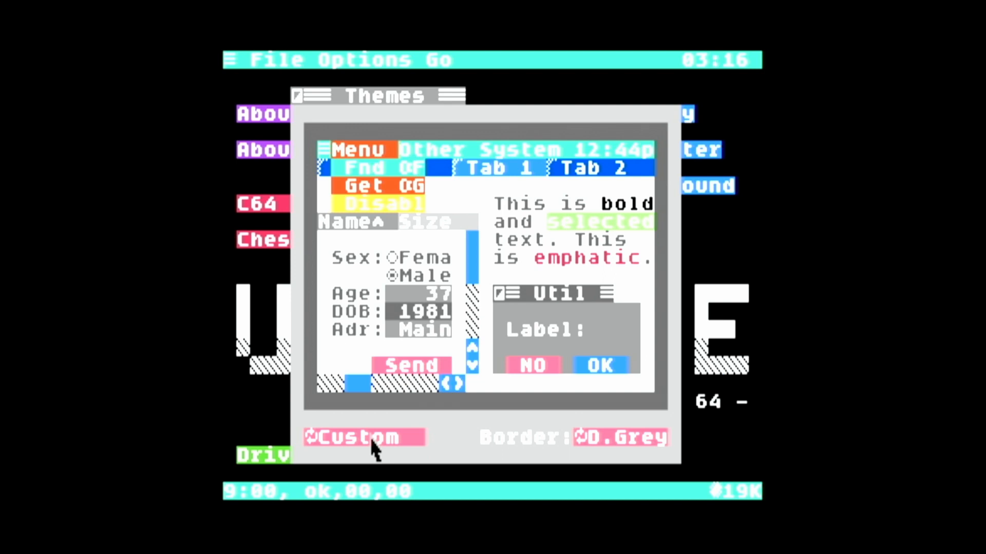
{"action": "left_click", "coordinate": [298, 97]}
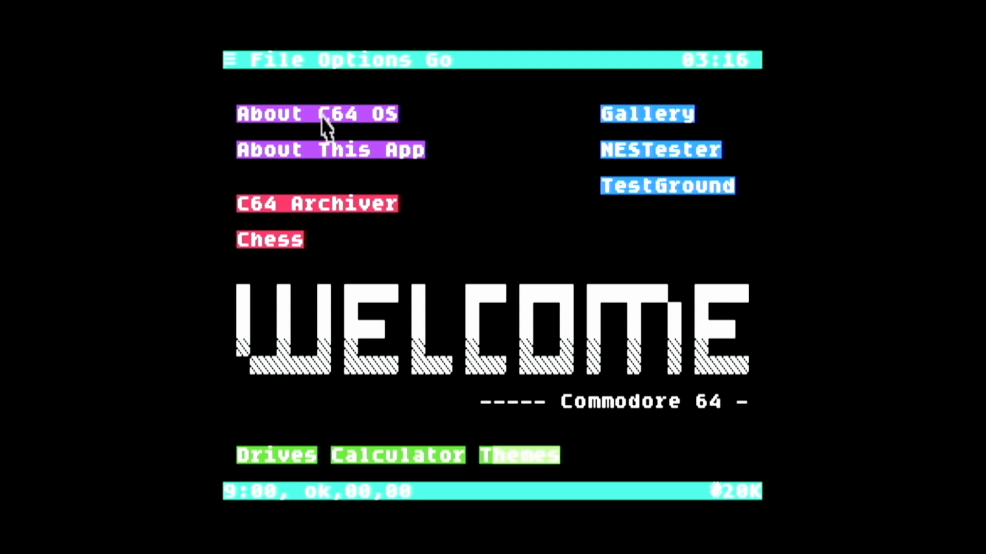
Browse the File, Options and Go menus of the C64 OS desktop menu bar
{"action": "left_click", "coordinate": [272, 62]}
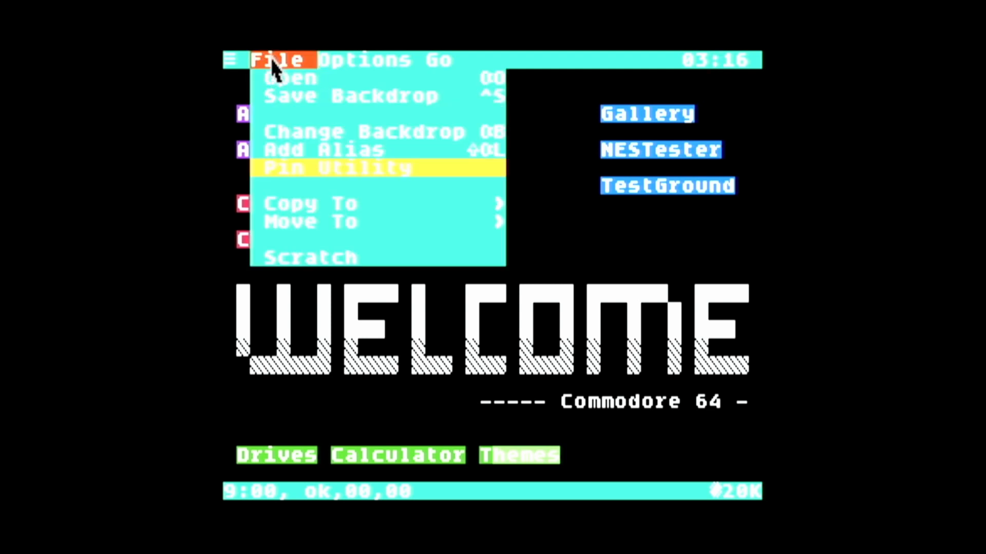
{"action": "mouse_move", "coordinate": [331, 58]}
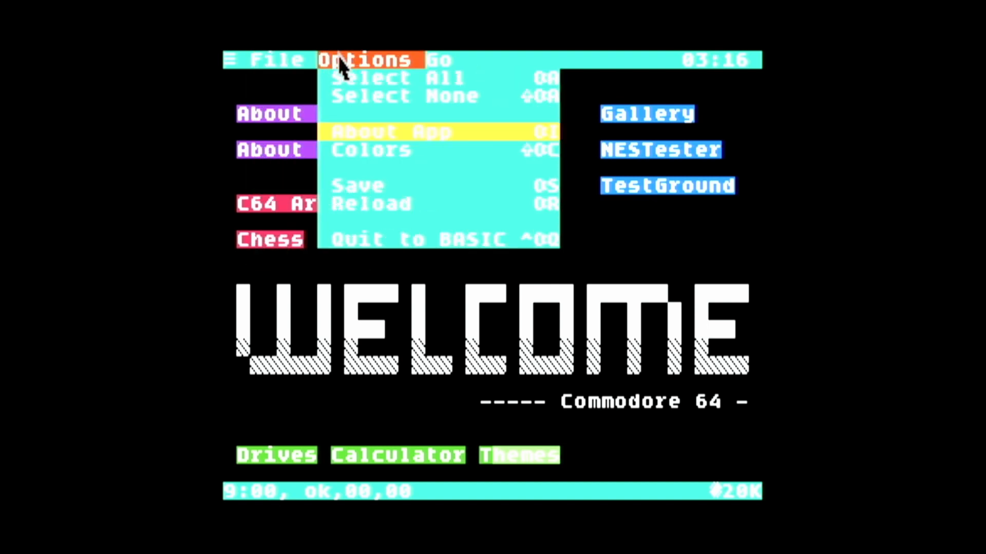
{"action": "mouse_move", "coordinate": [268, 65]}
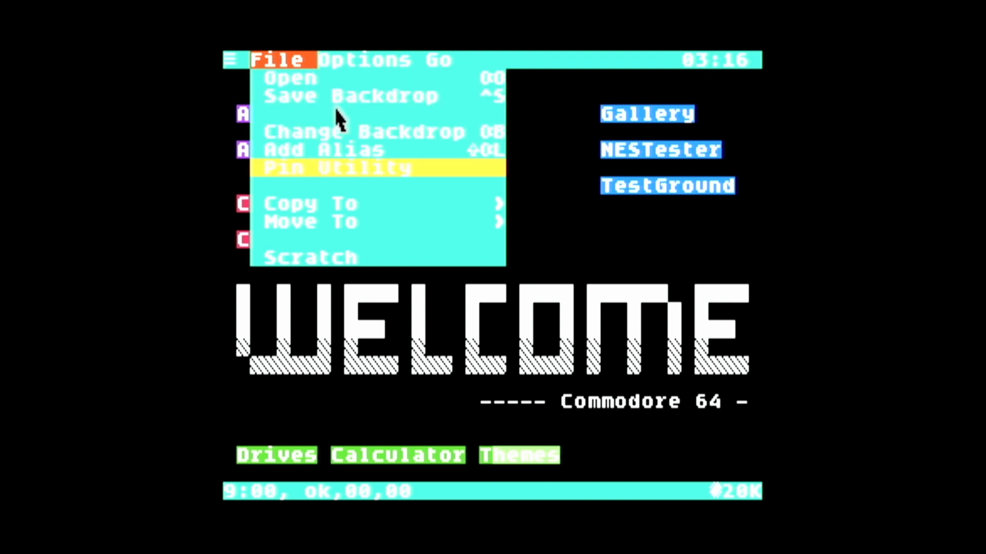
{"action": "mouse_move", "coordinate": [447, 59]}
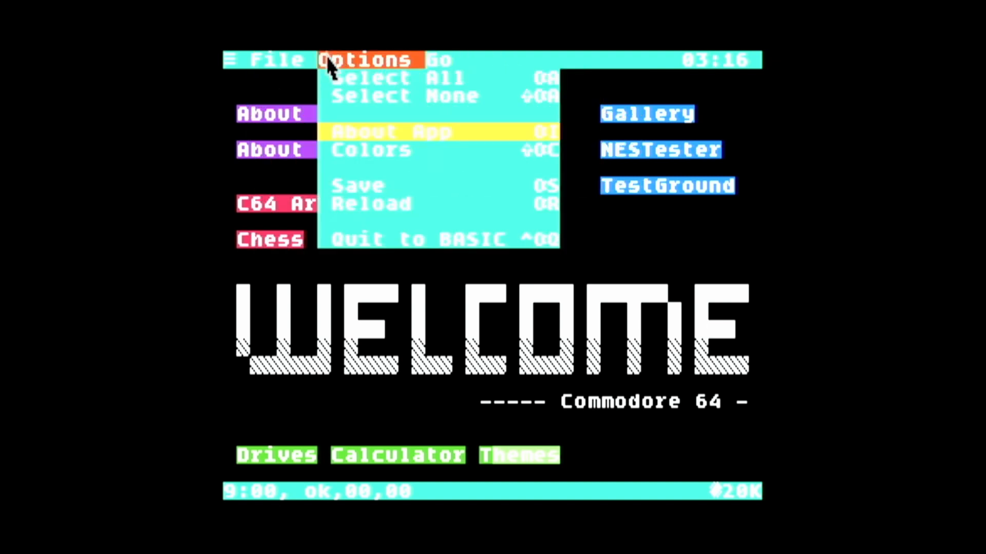
{"action": "mouse_move", "coordinate": [232, 62]}
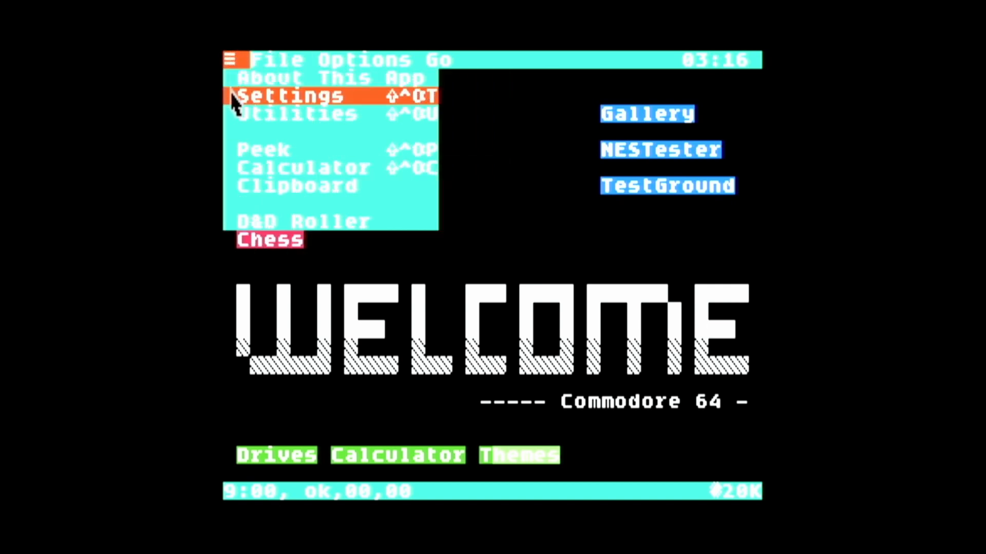
In Settings > Mouse, try the Amiga pointer, restore Normal, and save
{"action": "left_click", "coordinate": [281, 97]}
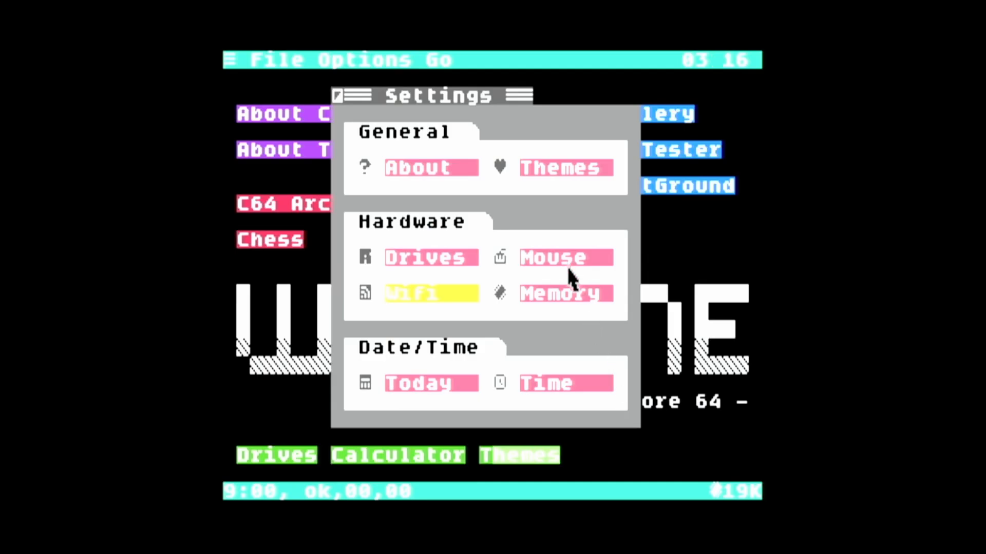
{"action": "left_click", "coordinate": [566, 266]}
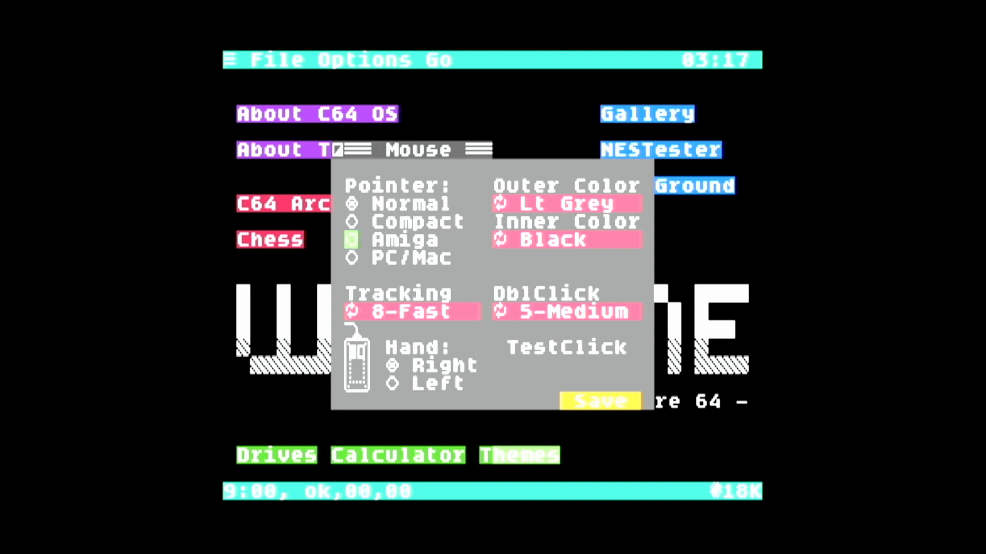
{"action": "left_click", "coordinate": [351, 239]}
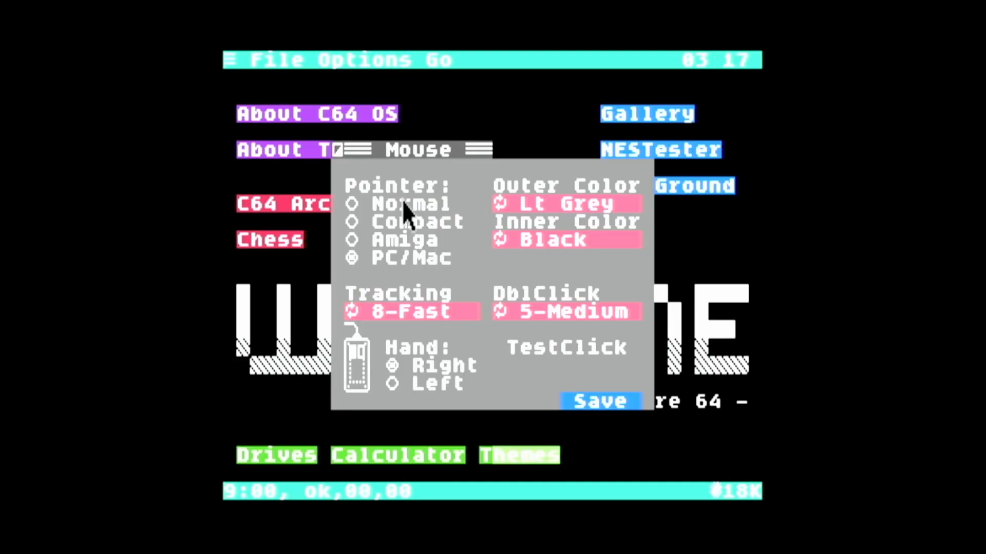
{"action": "left_click", "coordinate": [403, 203]}
{"action": "left_click", "coordinate": [580, 407]}
{"action": "left_click", "coordinate": [231, 60]}
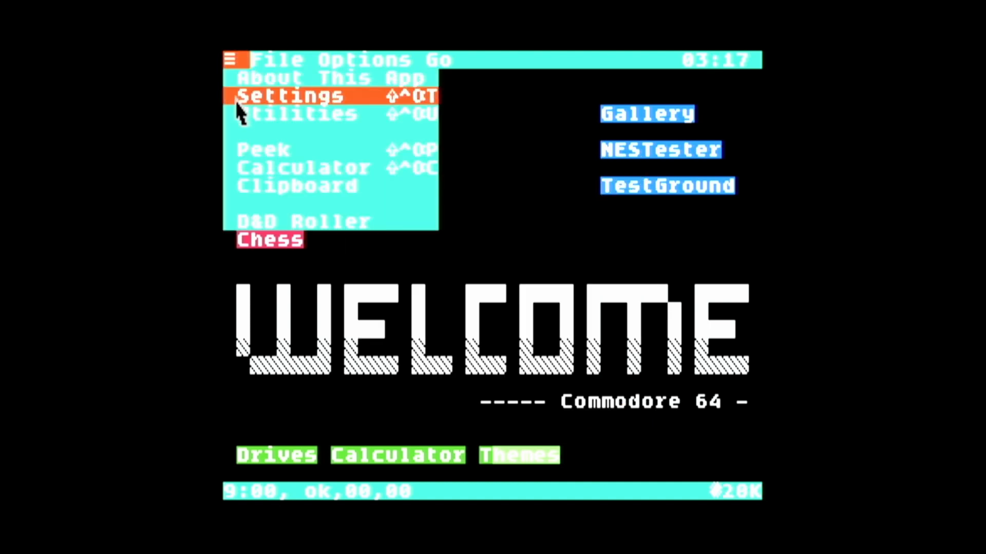
Open the C64 OS Utilities list and scroll down through its entries
{"action": "left_click", "coordinate": [298, 113]}
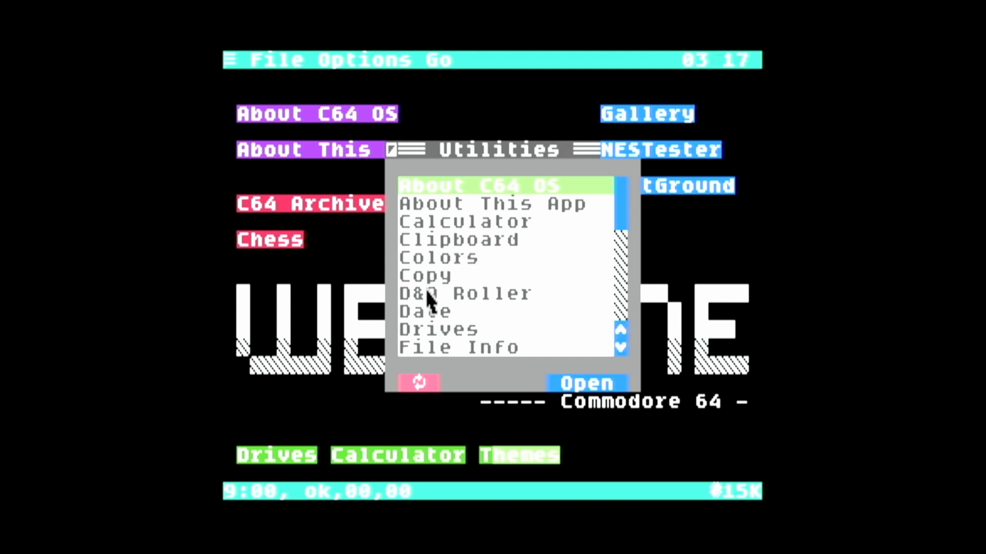
{"action": "left_click", "coordinate": [621, 348]}
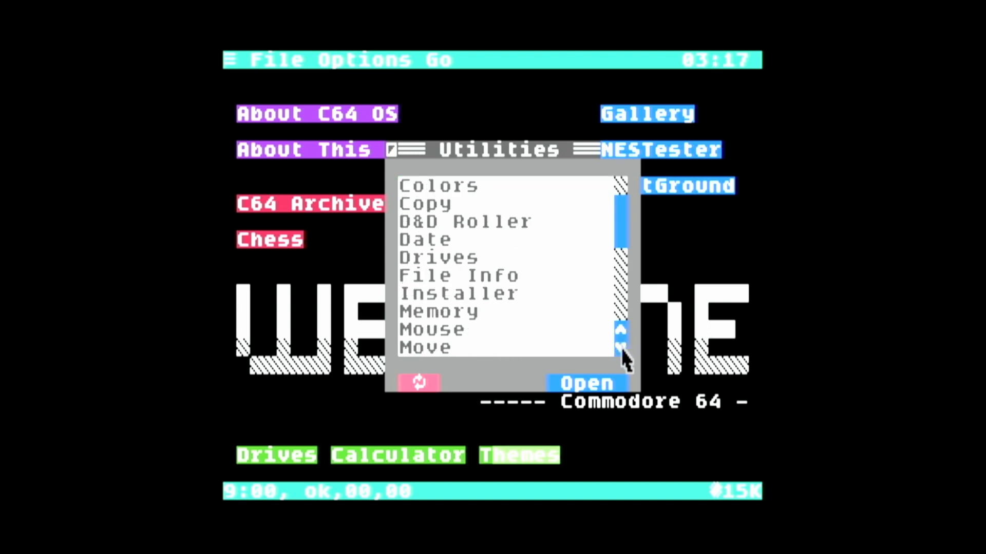
{"action": "left_click", "coordinate": [621, 348]}
{"action": "left_click", "coordinate": [621, 348]}
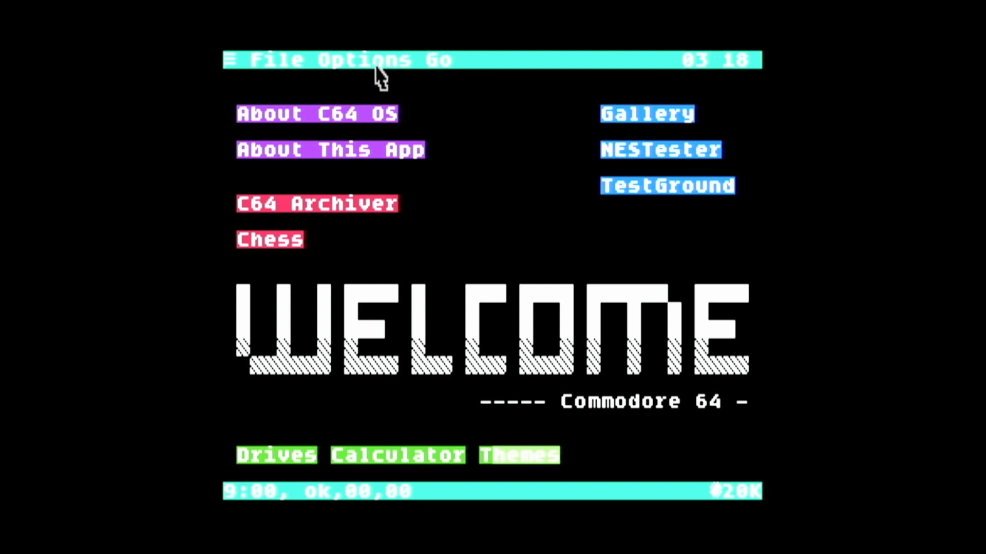
Quit C64 OS to BASIC via Options, then exit VICE full screen
{"action": "left_click", "coordinate": [376, 61]}
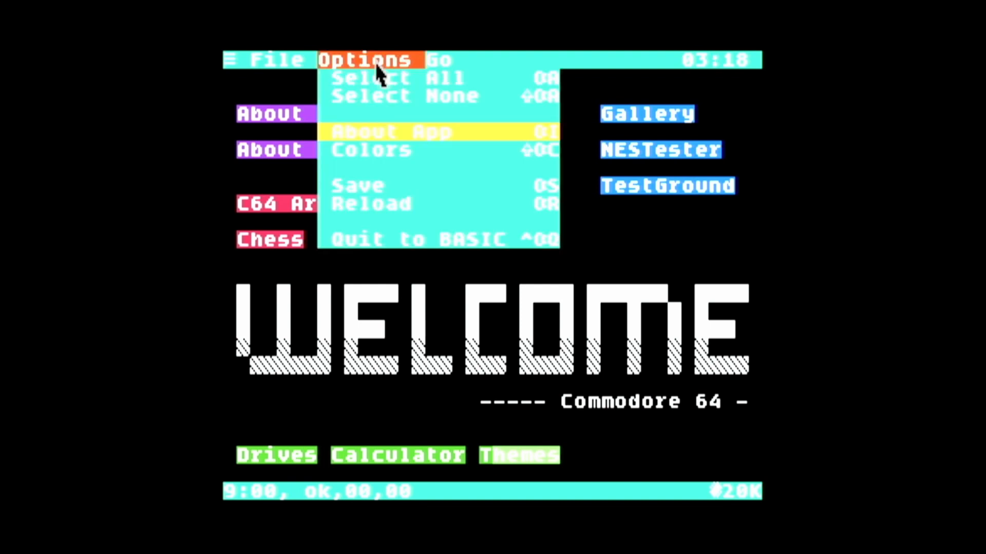
{"action": "left_click", "coordinate": [376, 245]}
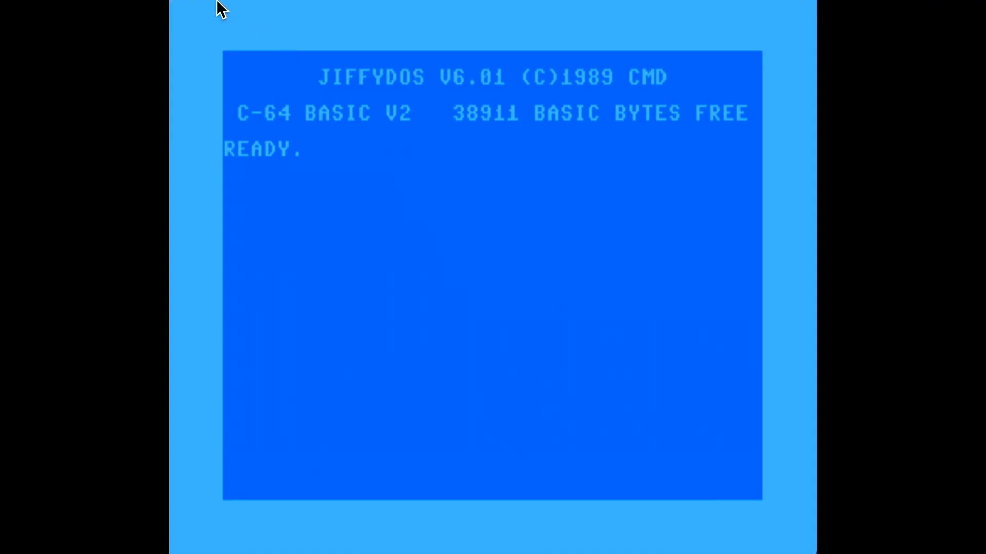
{"action": "mouse_move", "coordinate": [81, 5]}
{"action": "left_click", "coordinate": [28, 19]}
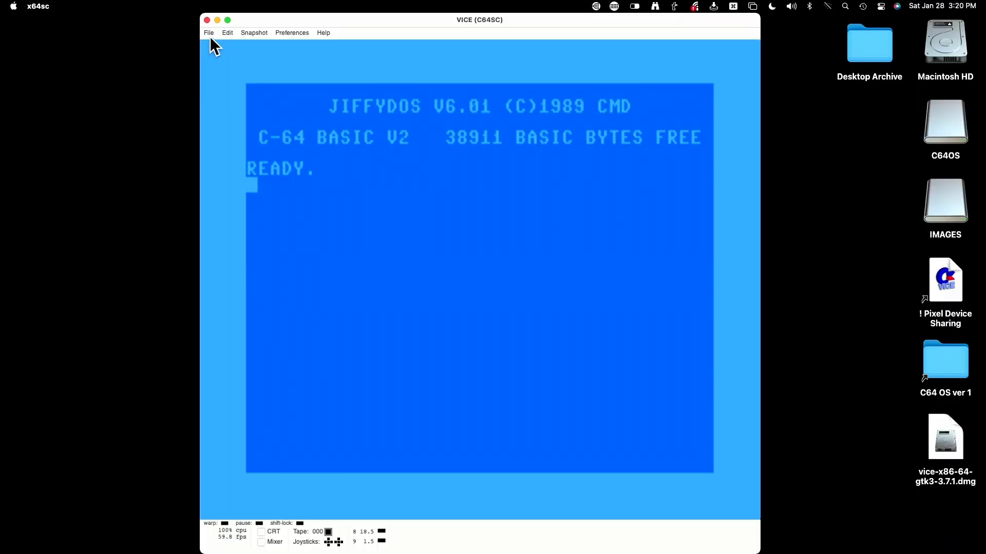
Attach c64os v1.0.dhd to drive 9 via File > Attach disk image and autostart it
{"action": "left_click", "coordinate": [210, 38]}
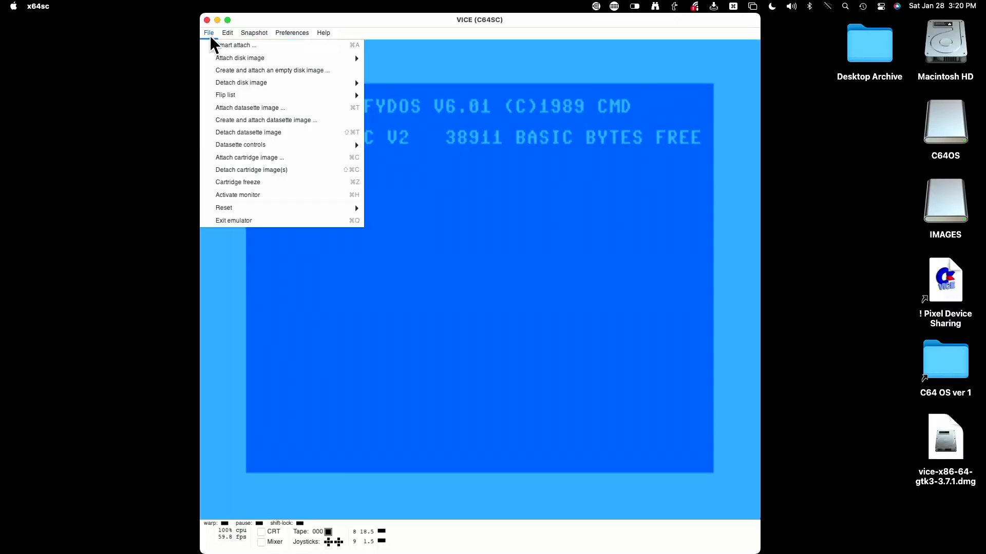
{"action": "mouse_move", "coordinate": [283, 59]}
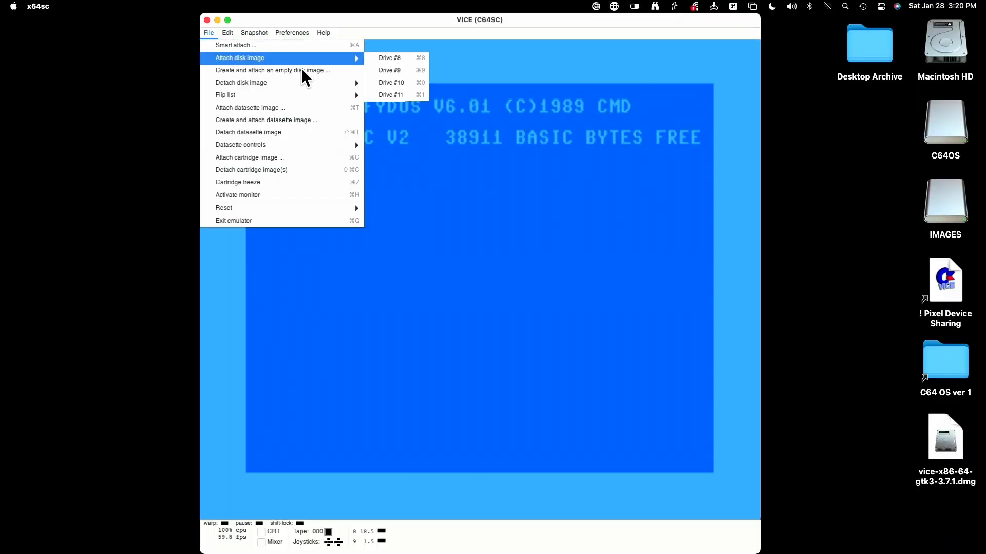
{"action": "left_click", "coordinate": [390, 70]}
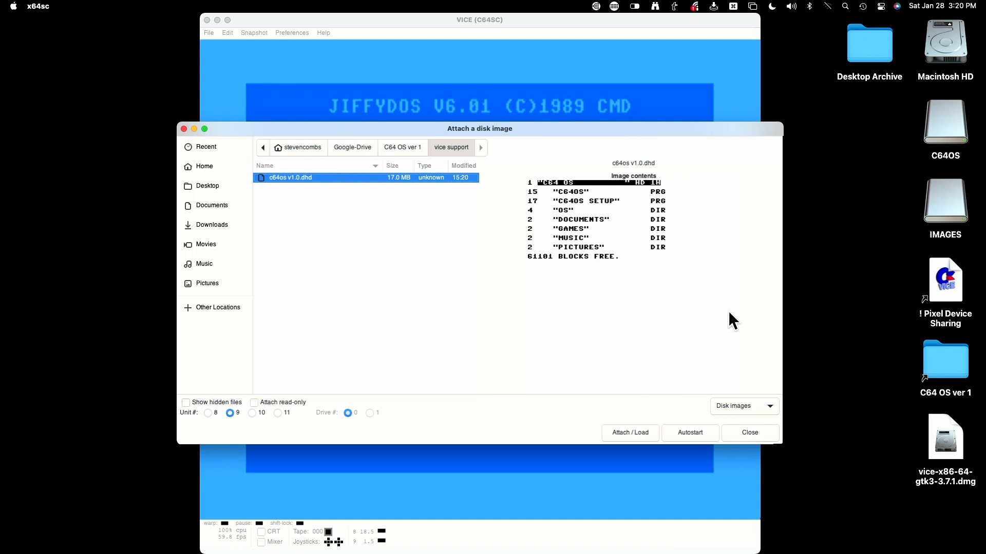
{"action": "left_click", "coordinate": [676, 432]}
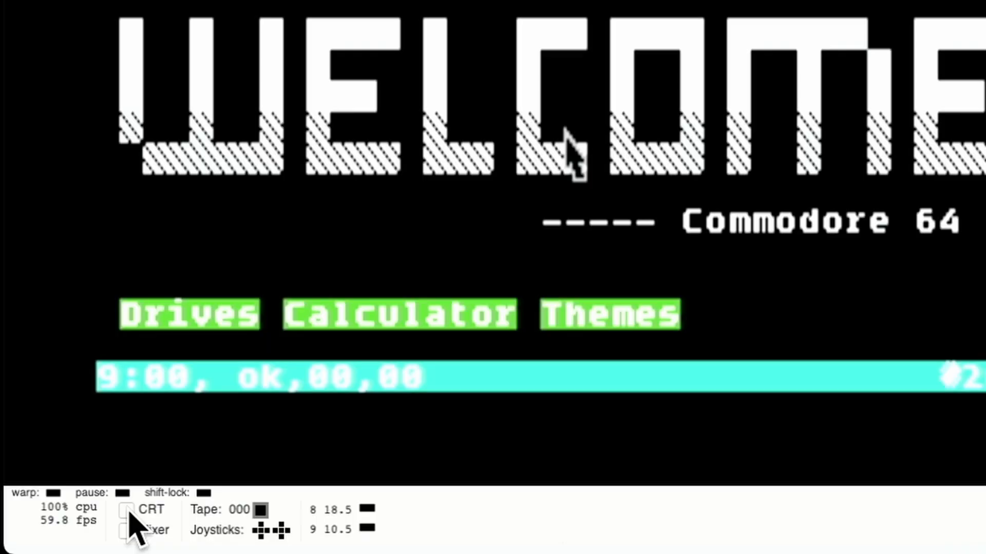
{"action": "left_click", "coordinate": [127, 511]}
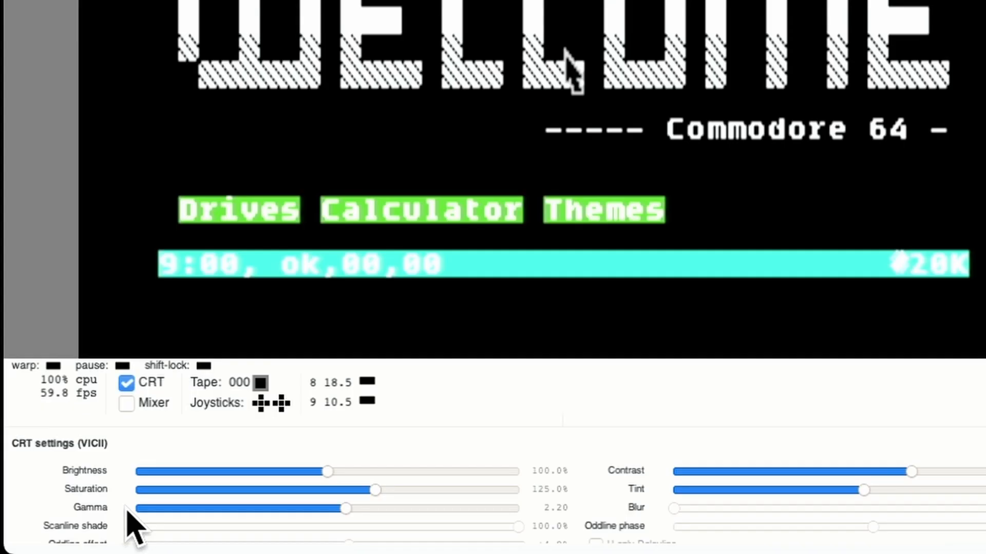
{"action": "left_click", "coordinate": [124, 408]}
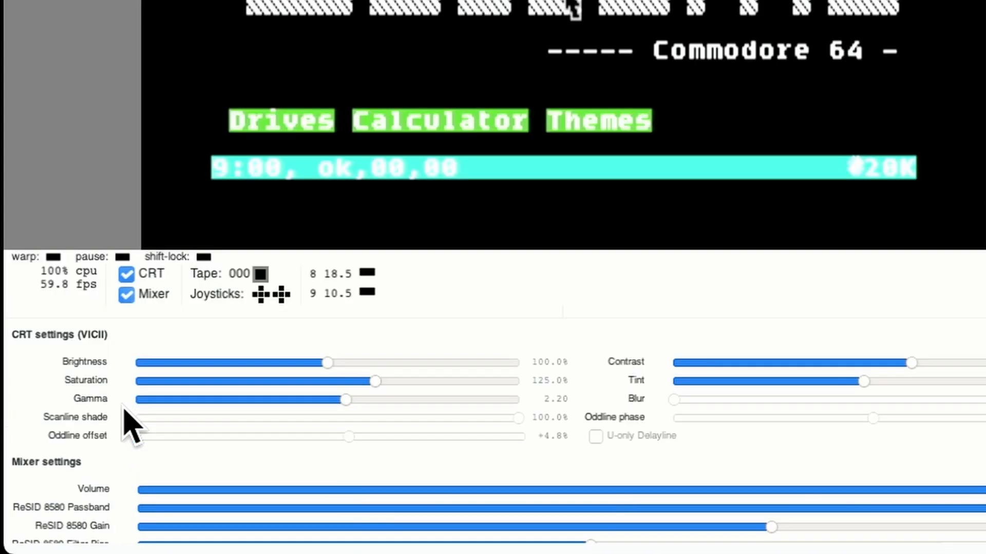
{"action": "left_click", "coordinate": [125, 297]}
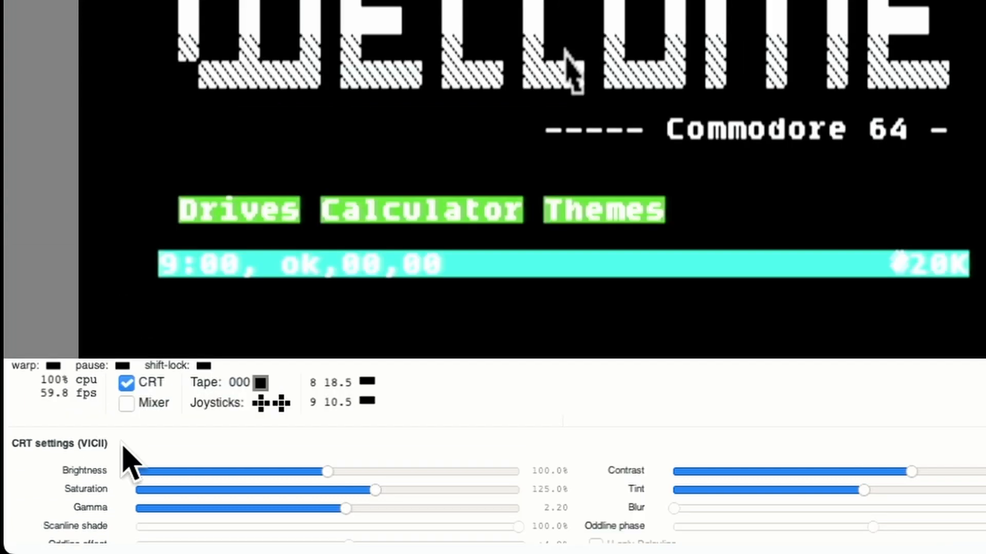
{"action": "left_click", "coordinate": [125, 386]}
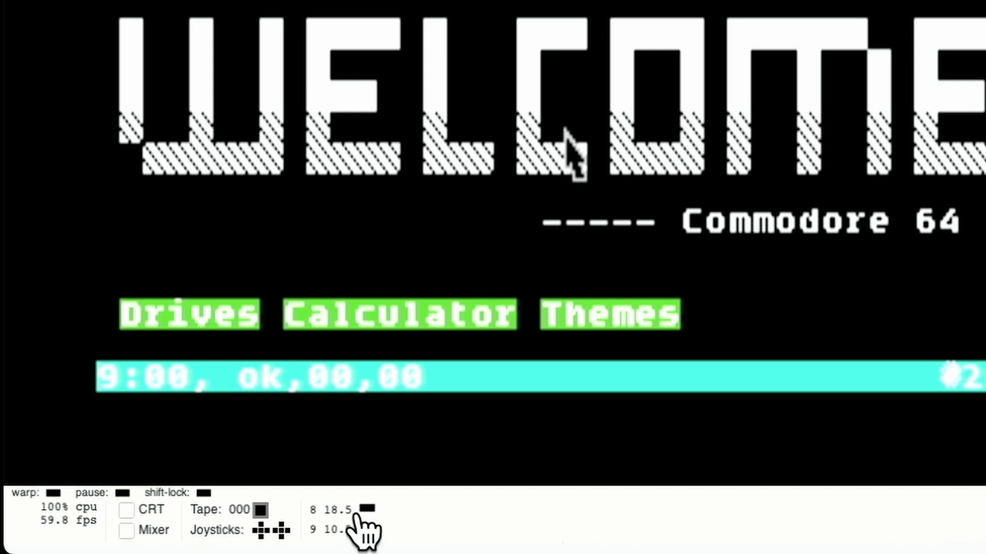
{"action": "left_click", "coordinate": [366, 509]}
{"action": "left_click", "coordinate": [447, 511]}
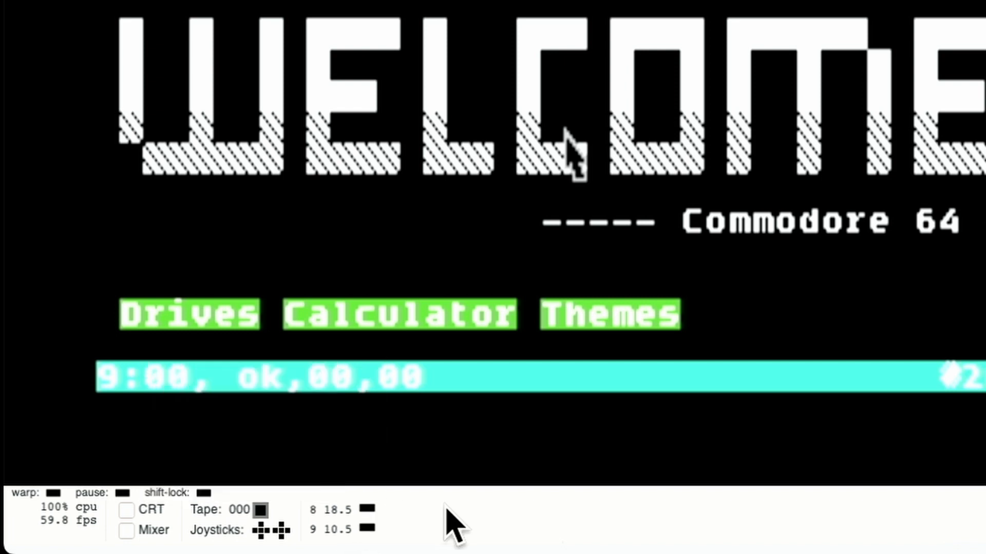